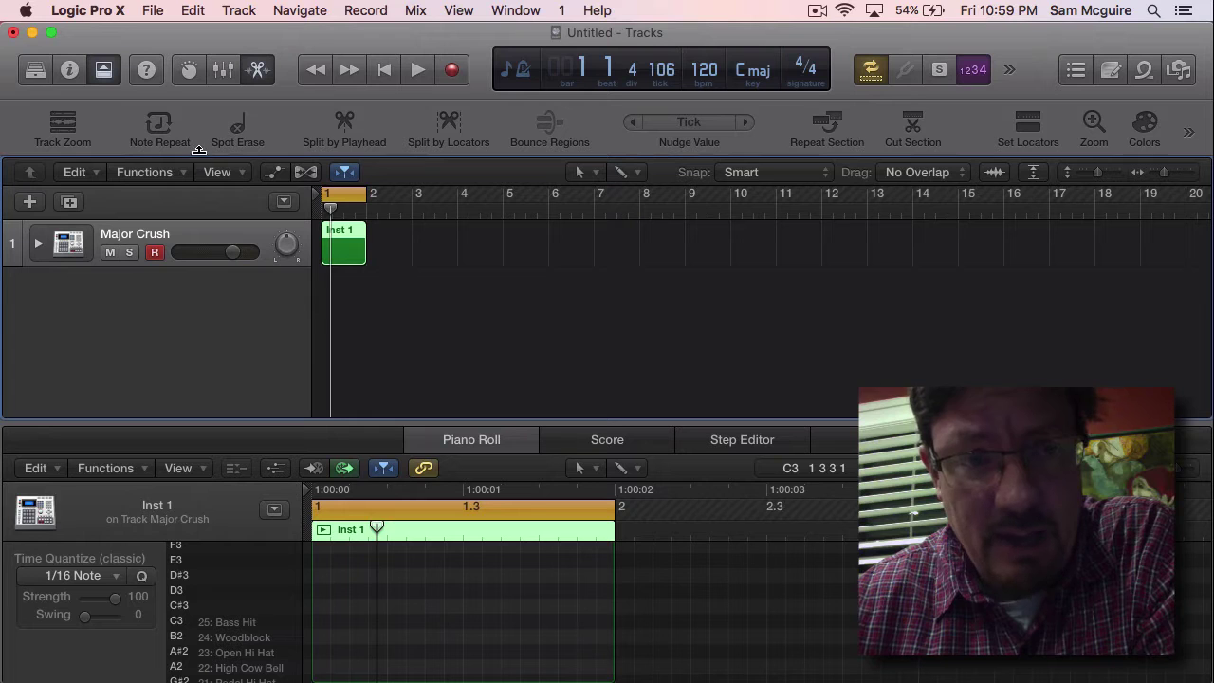
Step: Search the Logic Pro X Help guide for 'note repeat', then close it
{"action": "key", "text": "ctrl+alt+super+t"}
{"action": "key", "text": "ctrl+alt+super+t"}
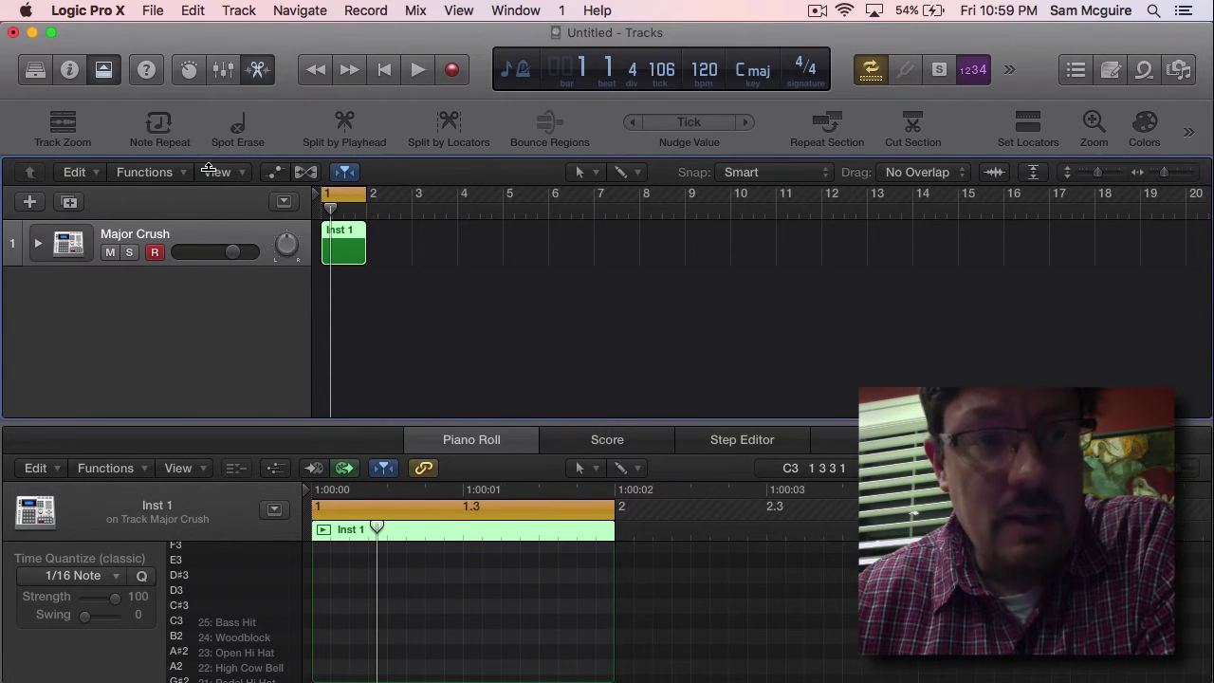
{"action": "key", "text": "ctrl+alt+super+t"}
{"action": "key", "text": "ctrl+alt+super+t"}
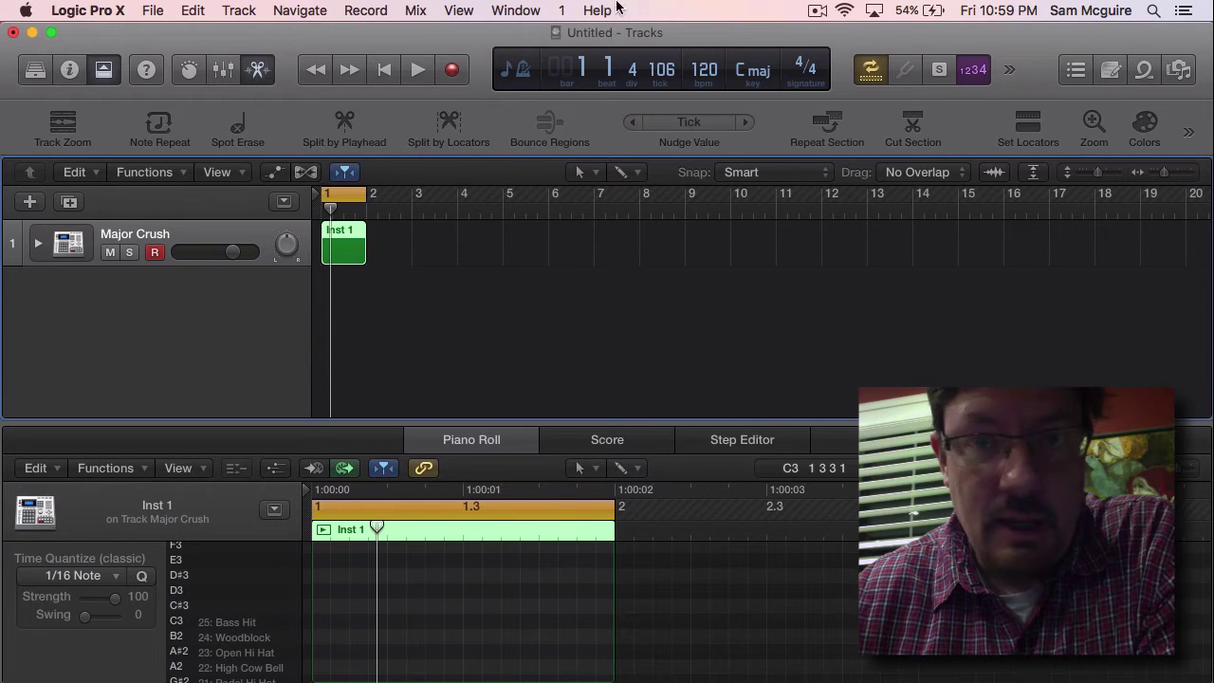
{"action": "left_click", "coordinate": [596, 10]}
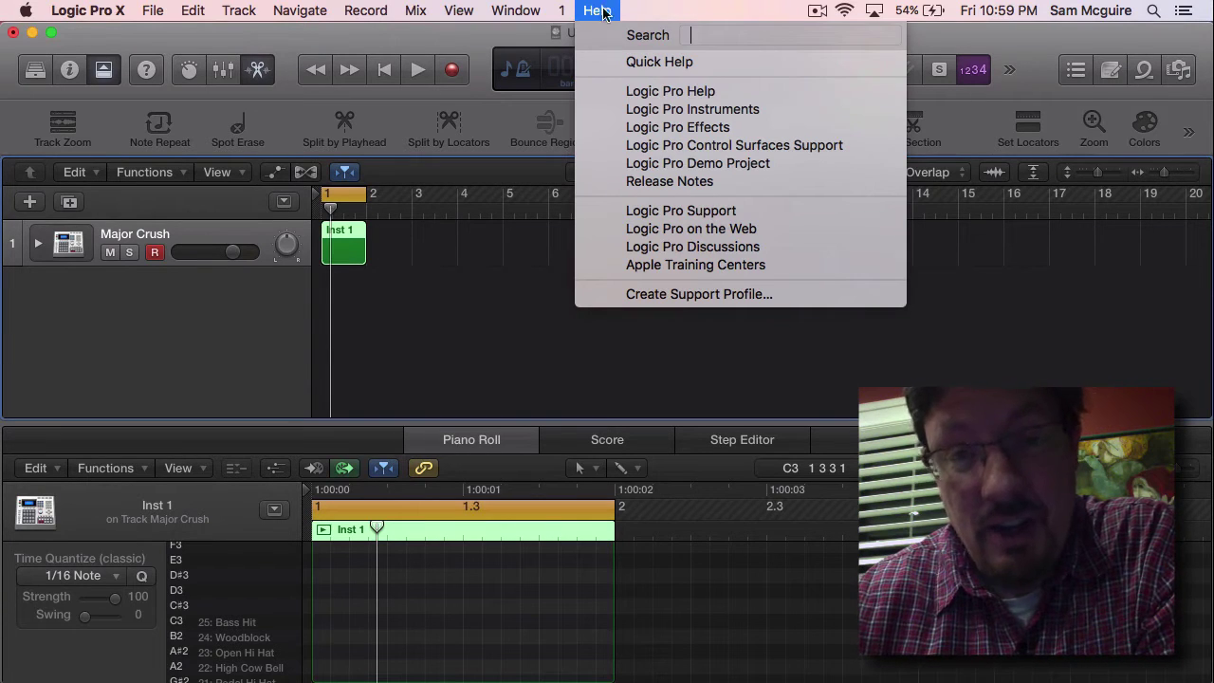
{"action": "left_click", "coordinate": [695, 92]}
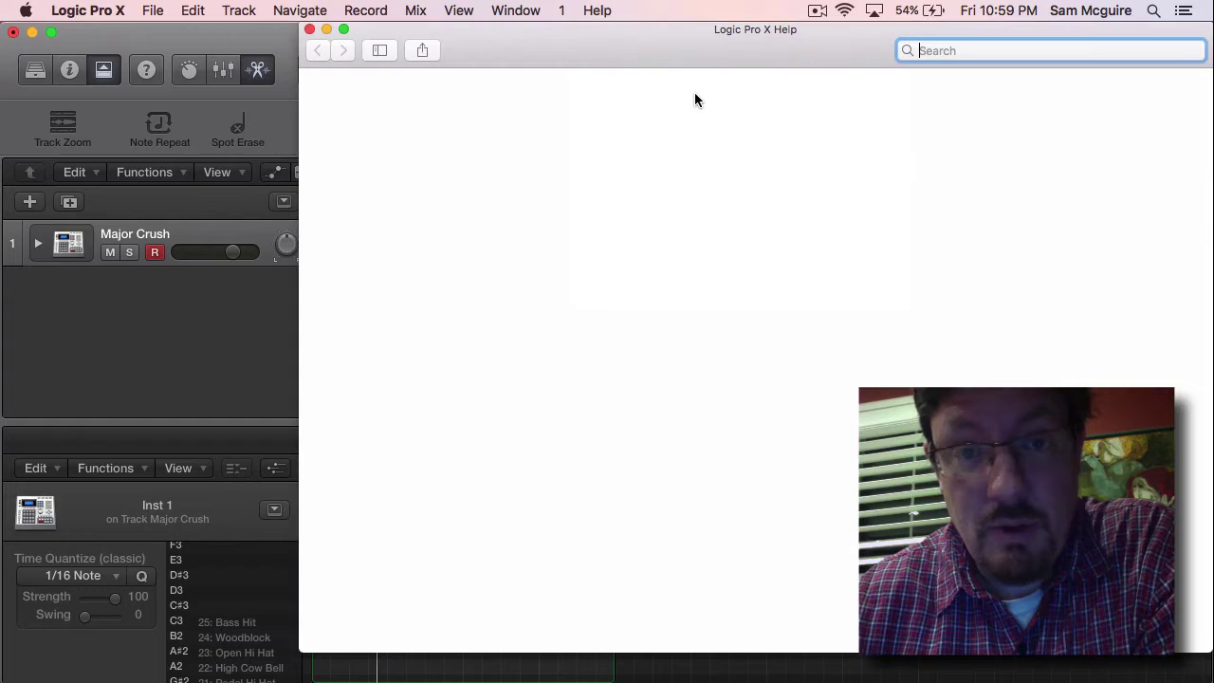
{"action": "left_click_drag", "start_coordinate": [576, 49], "coordinate": [438, 50]}
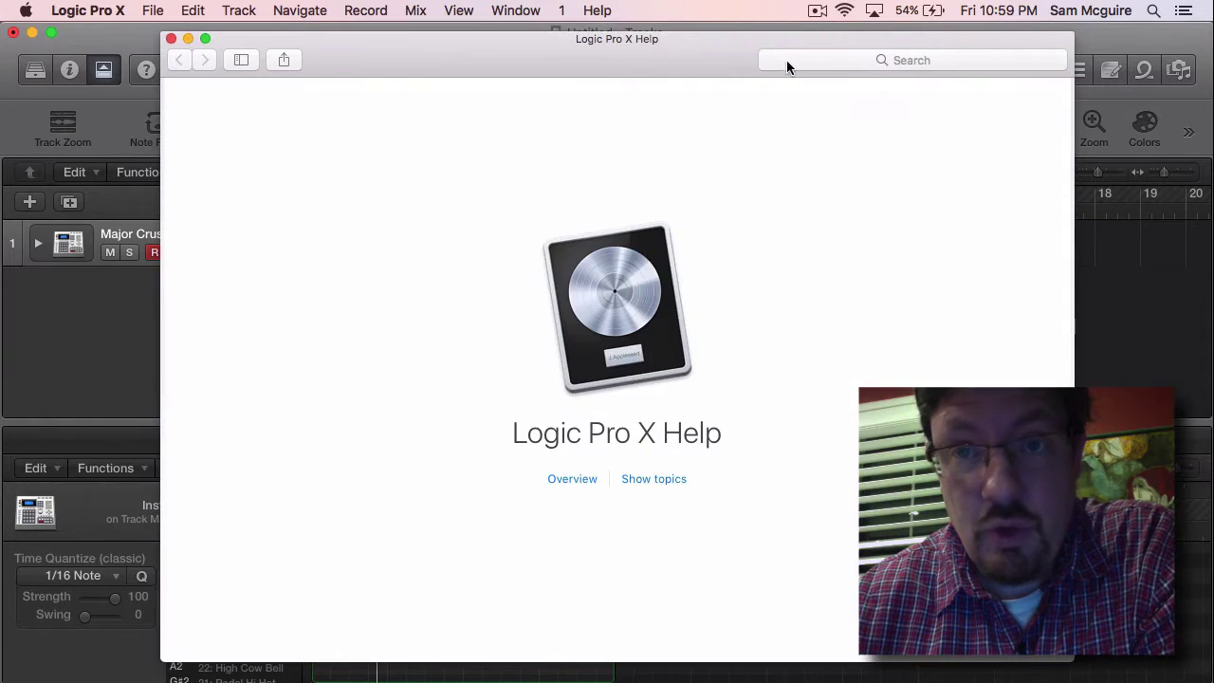
{"action": "left_click", "coordinate": [799, 59]}
{"action": "type", "text": "note"}
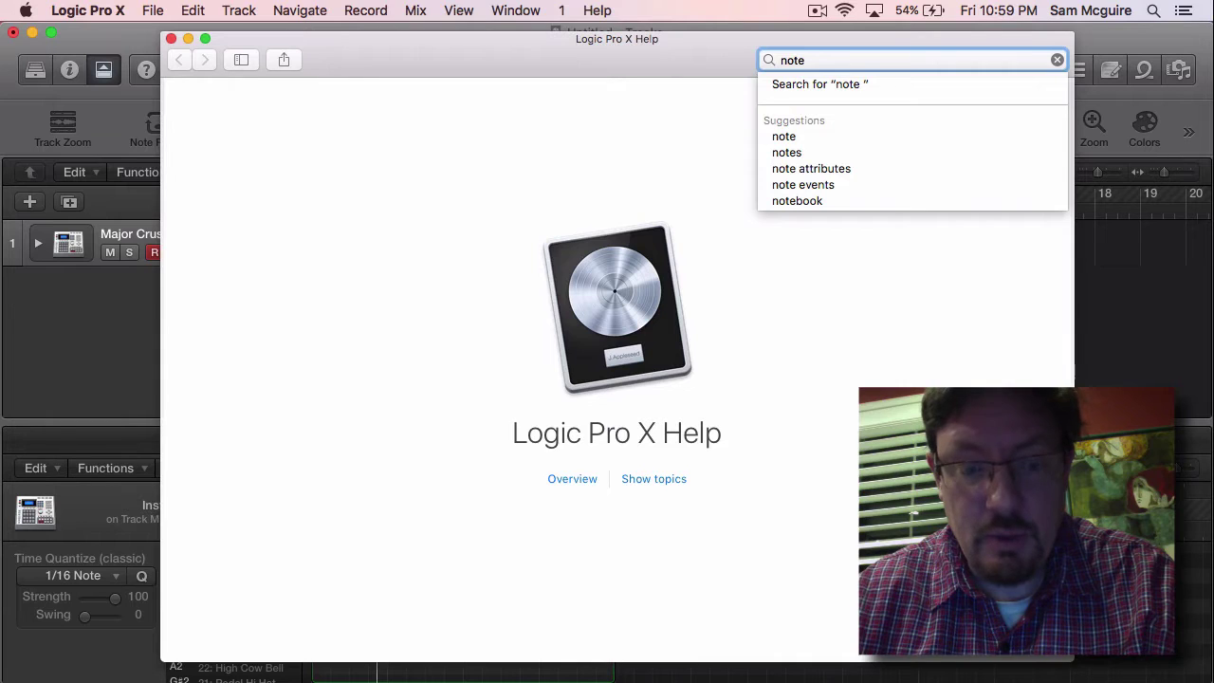
{"action": "type", "text": " repeat"}
{"action": "key", "text": "Return"}
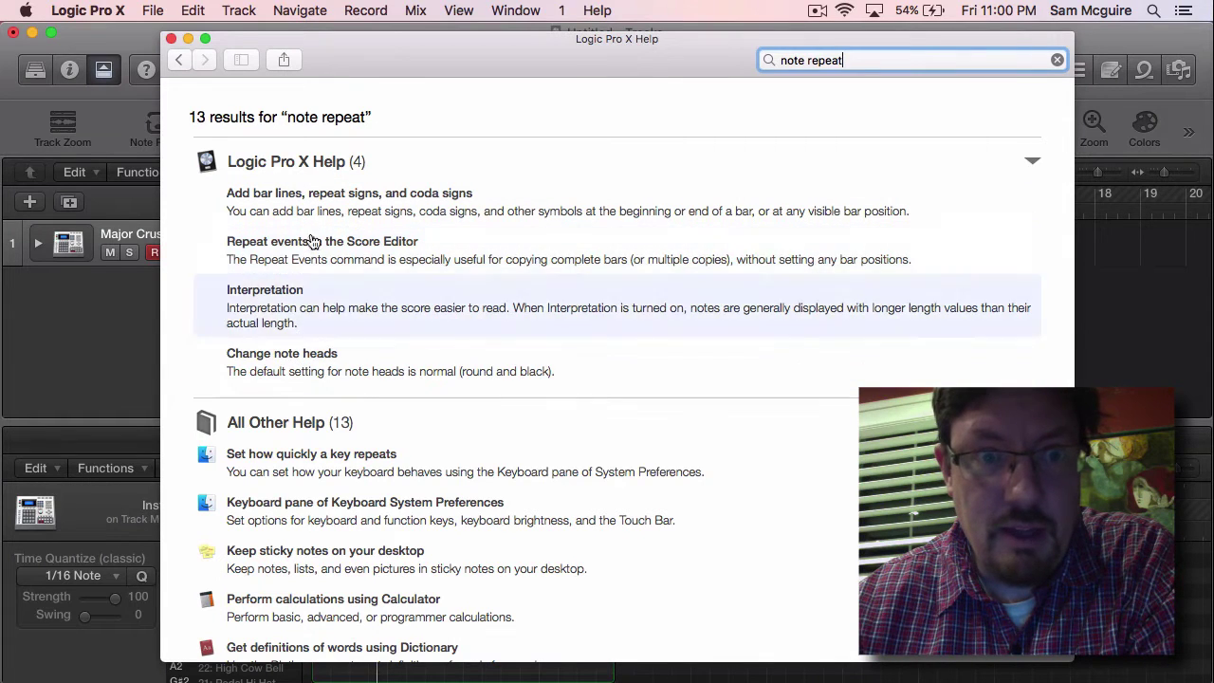
{"action": "left_click", "coordinate": [170, 39]}
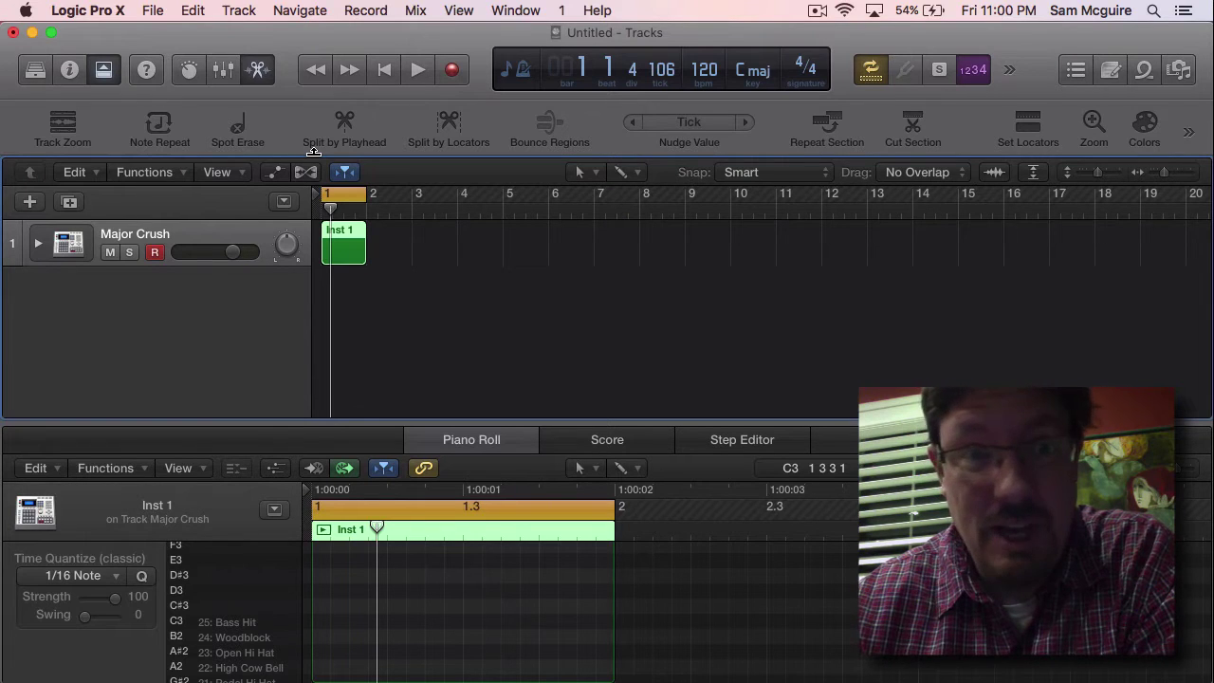
Step: Enable Quick Help, then read and close the full Note Repeat help page
{"action": "left_click", "coordinate": [145, 71]}
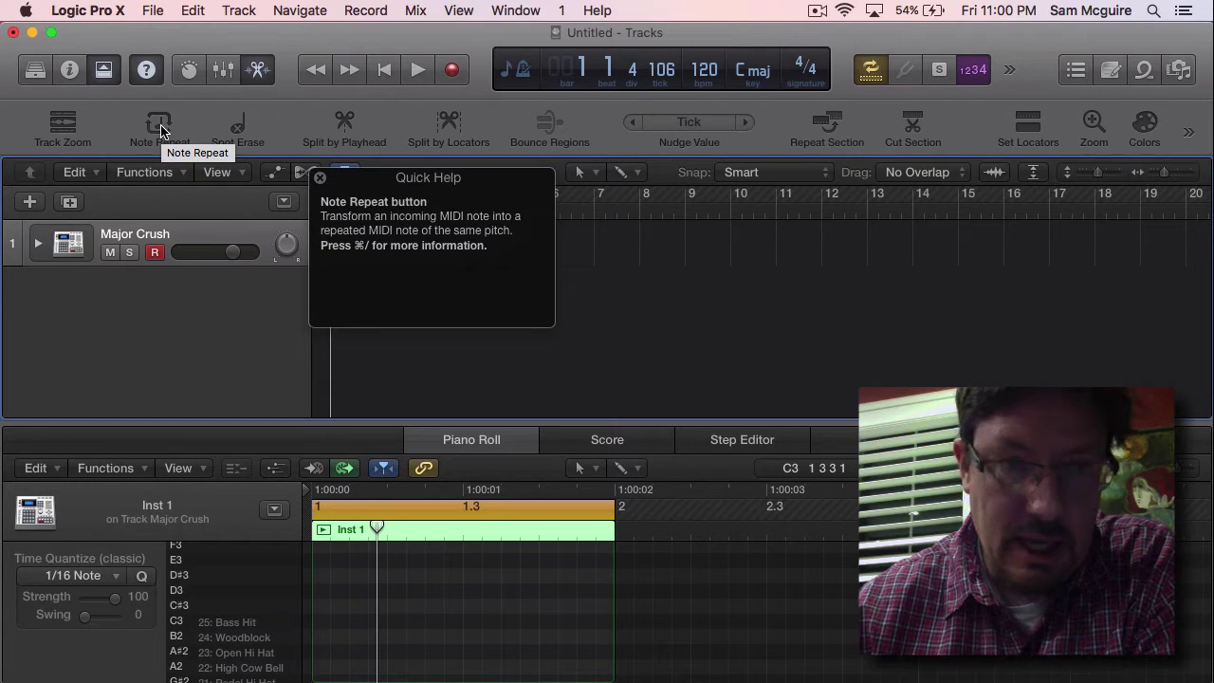
{"action": "key", "text": "super+slash"}
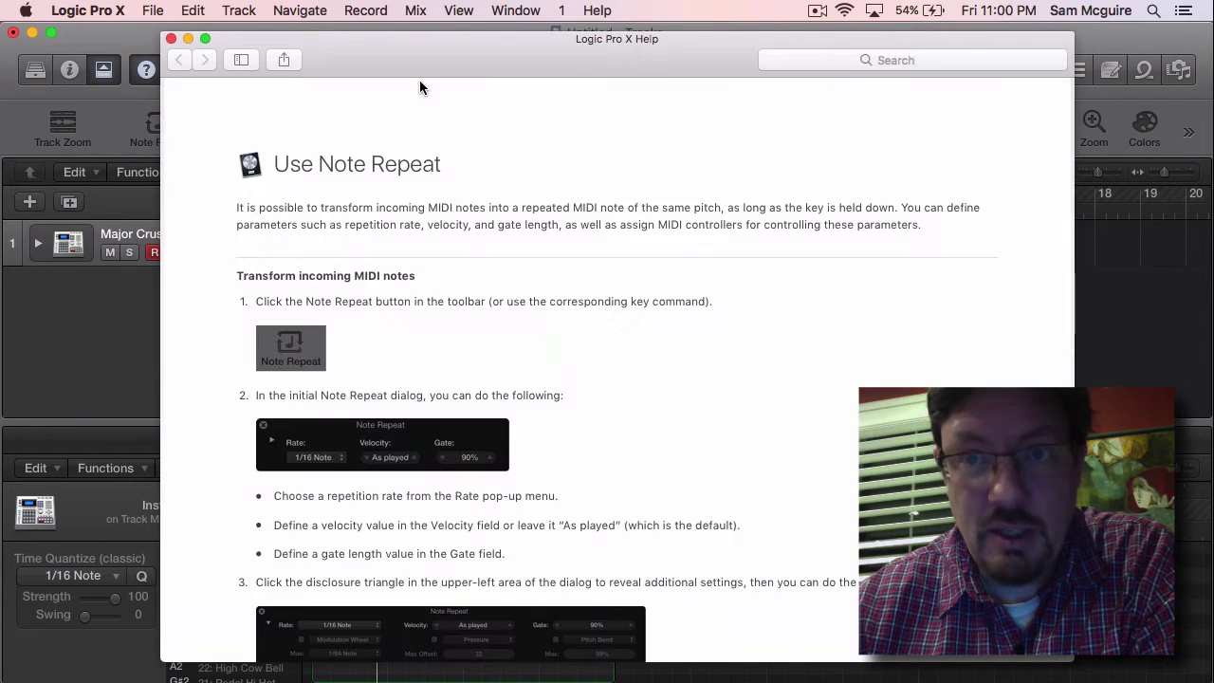
{"action": "scroll", "coordinate": [424, 320], "scroll_direction": "down", "scroll_amount": 6}
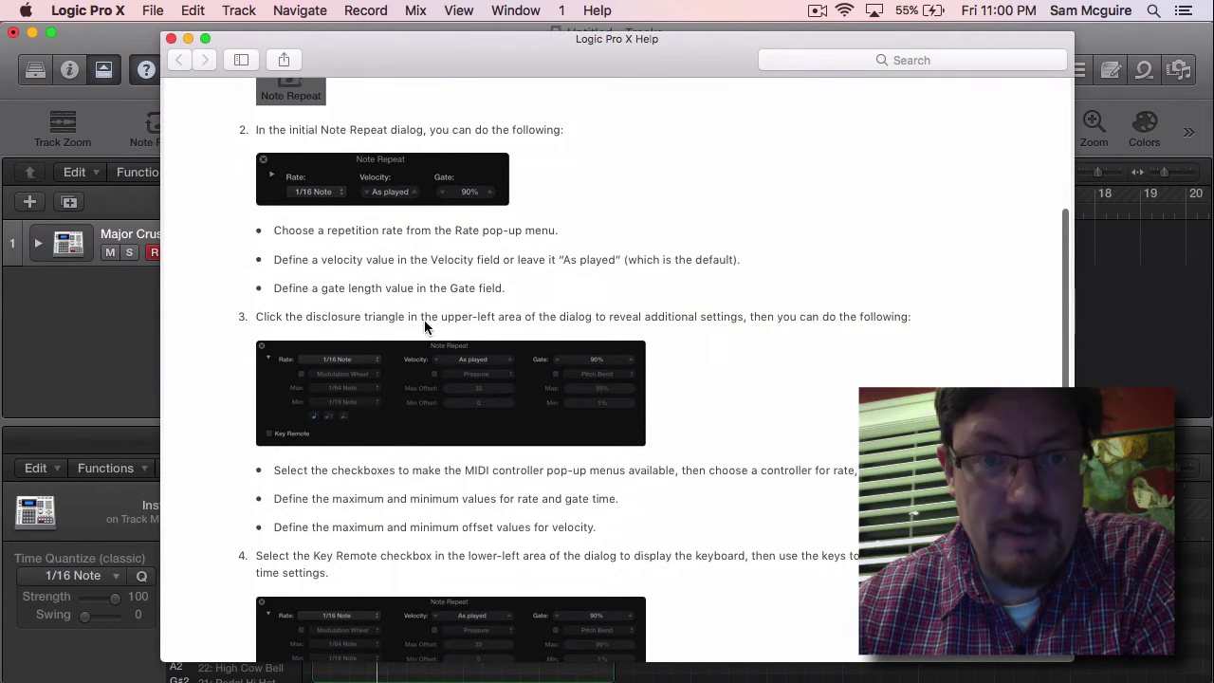
{"action": "scroll", "coordinate": [424, 319], "scroll_direction": "down", "scroll_amount": 7}
{"action": "scroll", "coordinate": [426, 325], "scroll_direction": "up", "scroll_amount": 13}
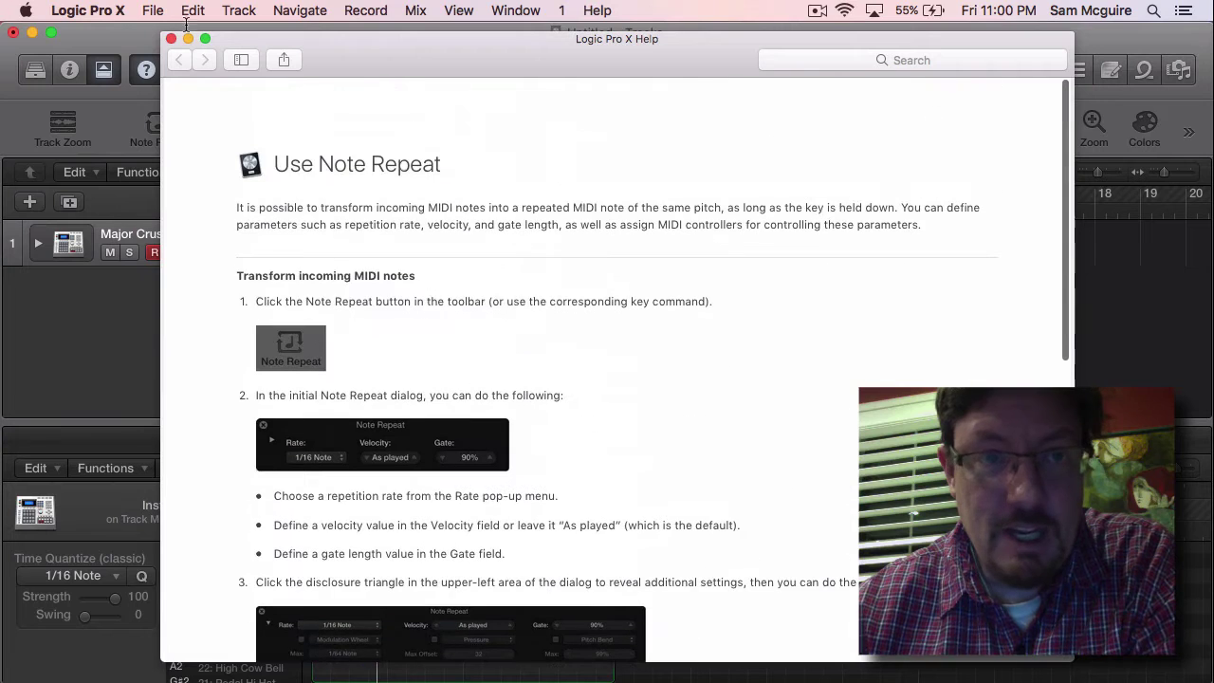
{"action": "left_click", "coordinate": [171, 39]}
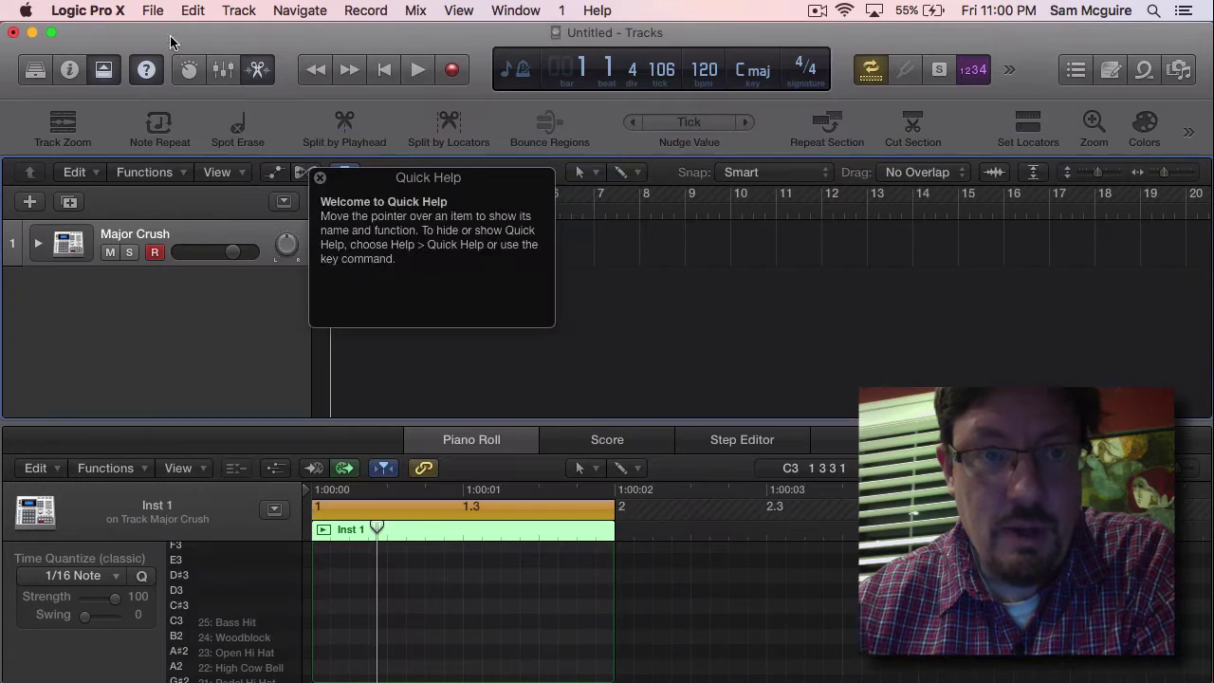
Step: Dismiss Quick Help, hide the toolbar and control bar, and move Note Repeat to the top
{"action": "left_click", "coordinate": [321, 180]}
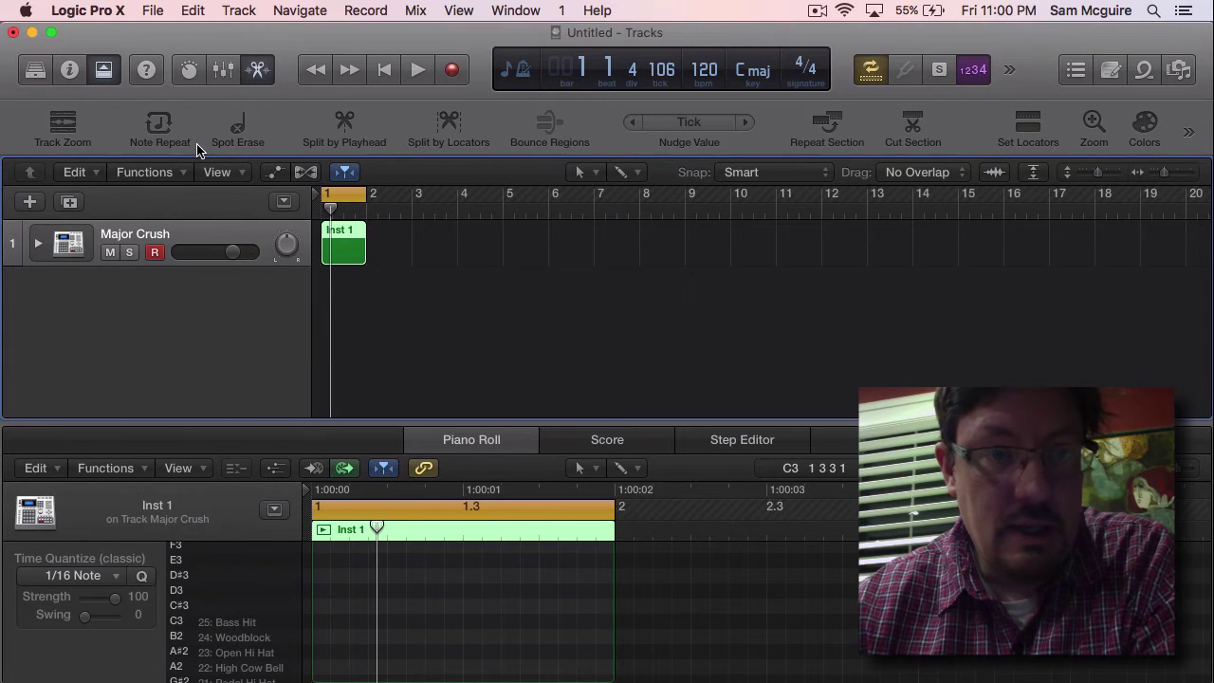
{"action": "key", "text": "ctrl+alt+super+t"}
{"action": "key", "text": "ctrl+alt+super+c"}
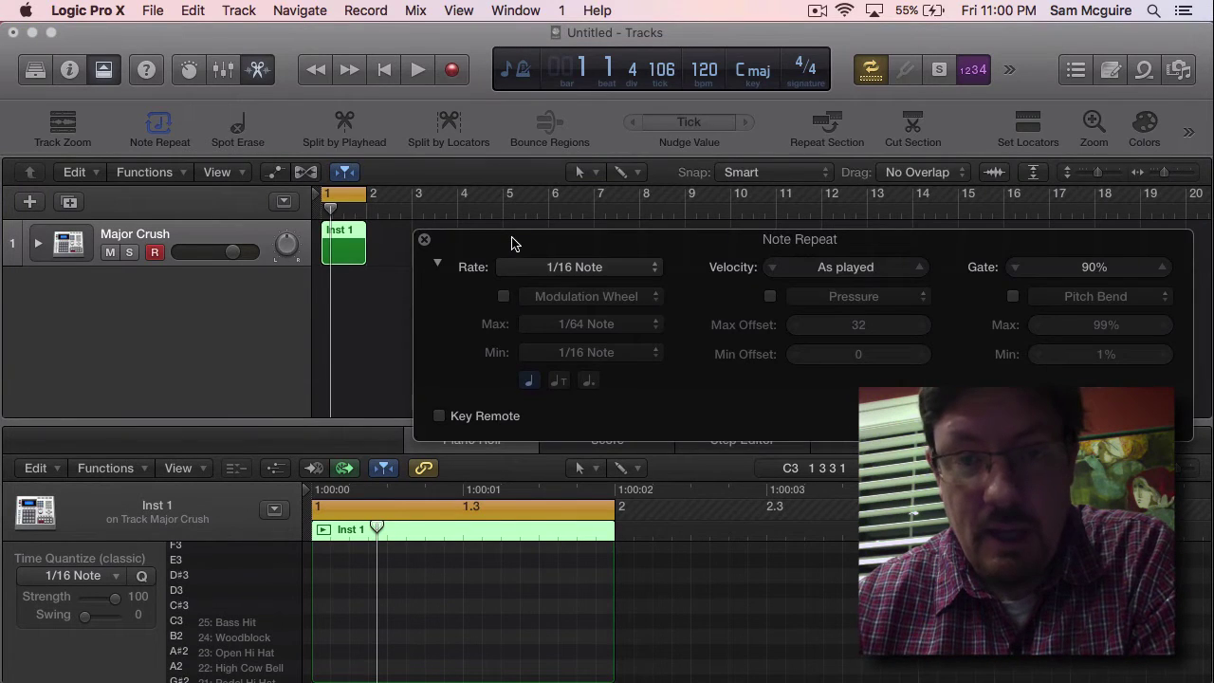
{"action": "left_click_drag", "start_coordinate": [511, 244], "coordinate": [493, 76]}
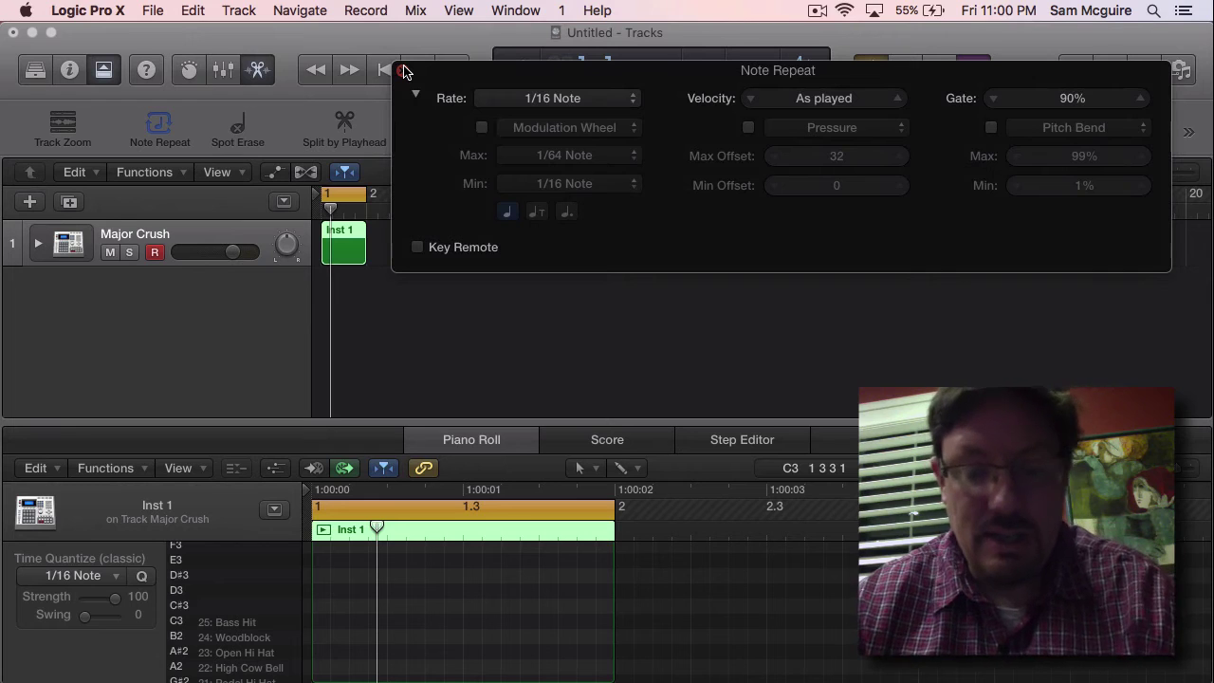
Step: Open Musical Typing, compare D drum hits with Note Repeat off, then turn it back on
{"action": "key", "text": "super+k"}
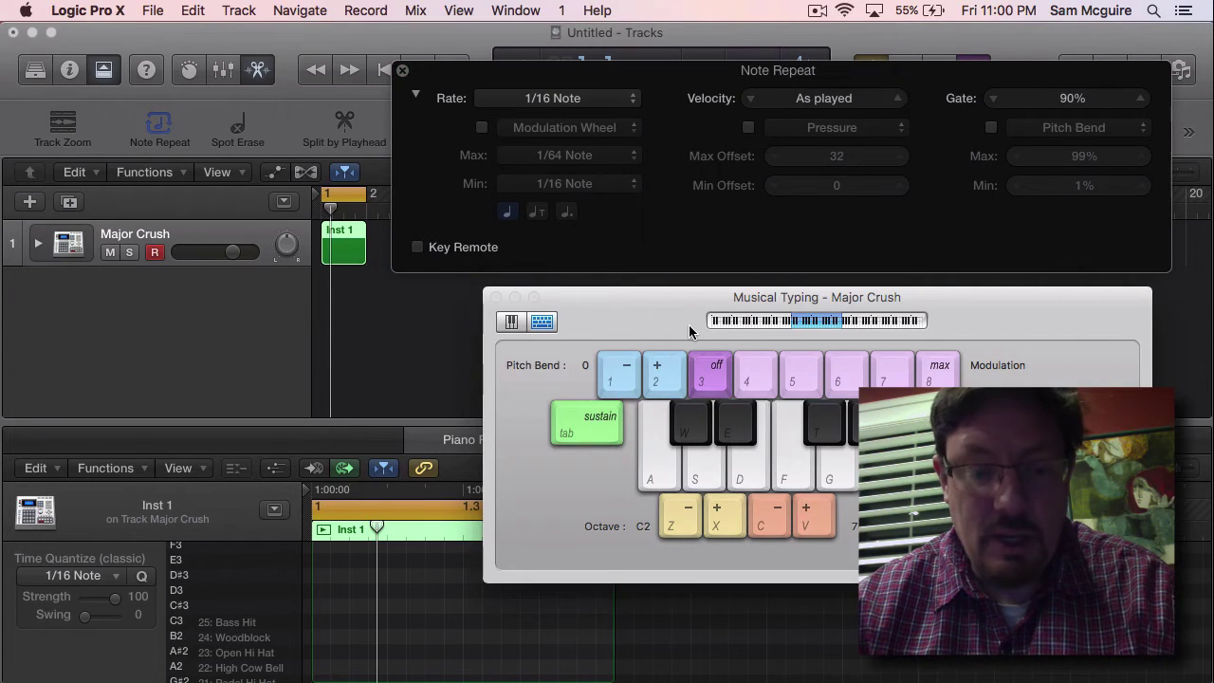
{"action": "key", "text": "d"}
{"action": "key", "text": "d"}
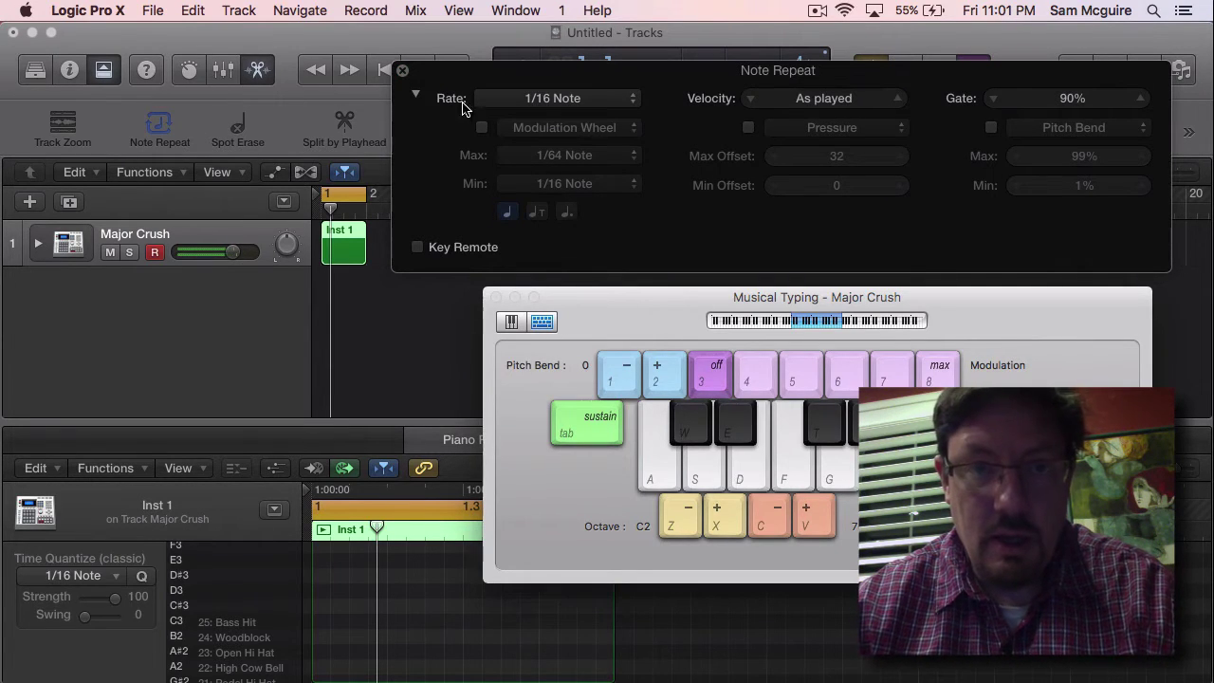
{"action": "left_click", "coordinate": [403, 74]}
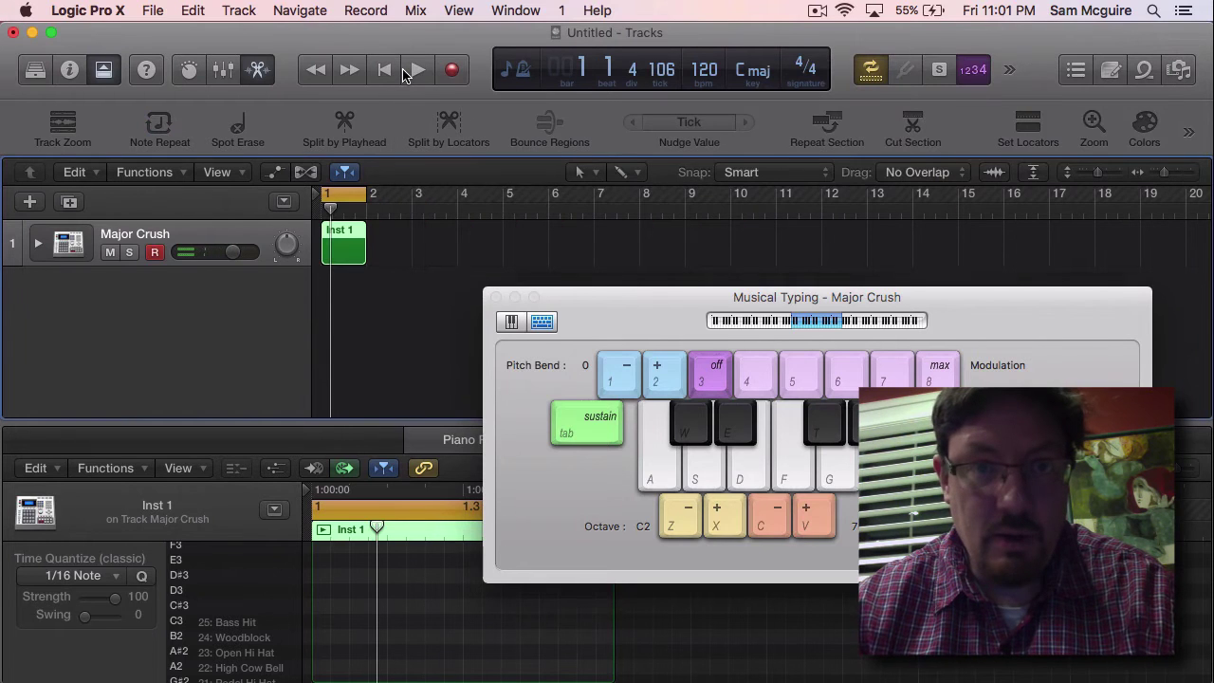
{"action": "key", "text": "d"}
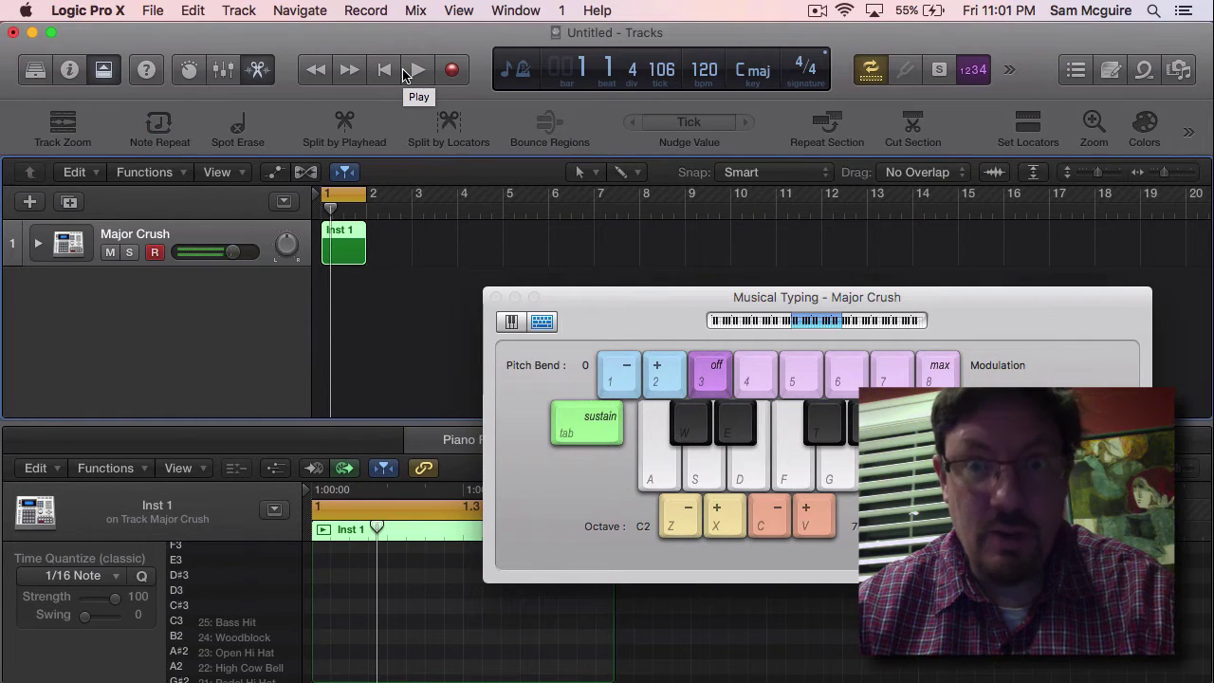
{"action": "key", "text": "d"}
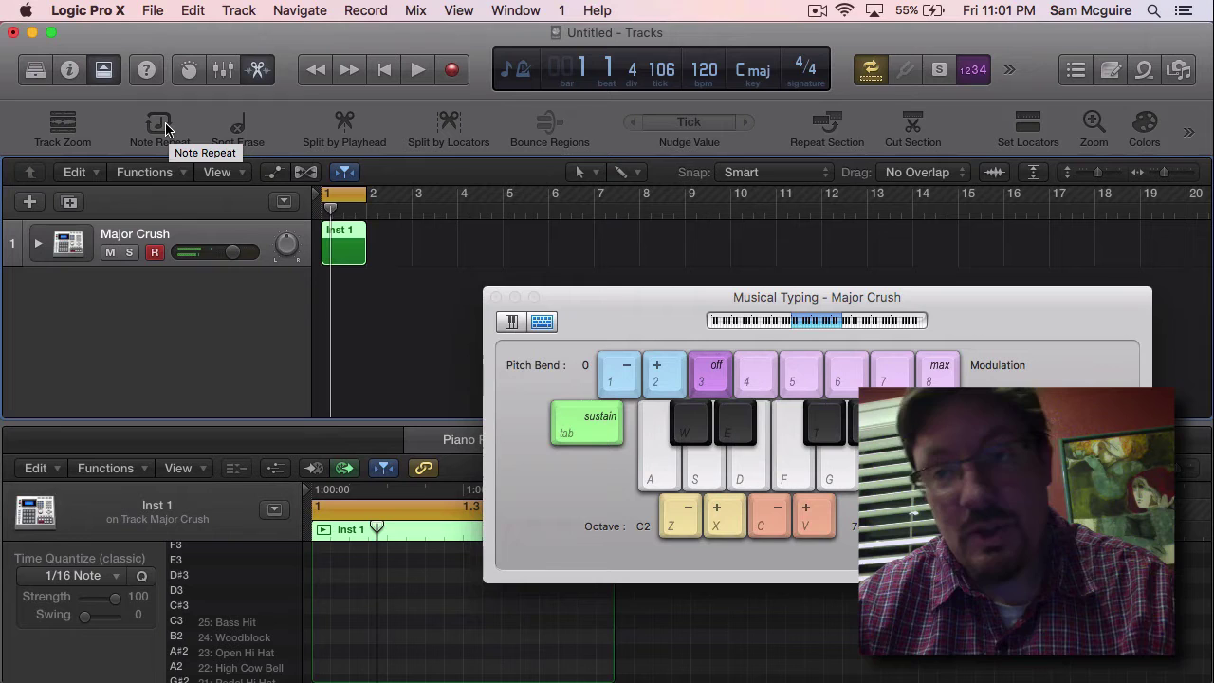
{"action": "key", "text": "d"}
{"action": "key", "text": "d"}
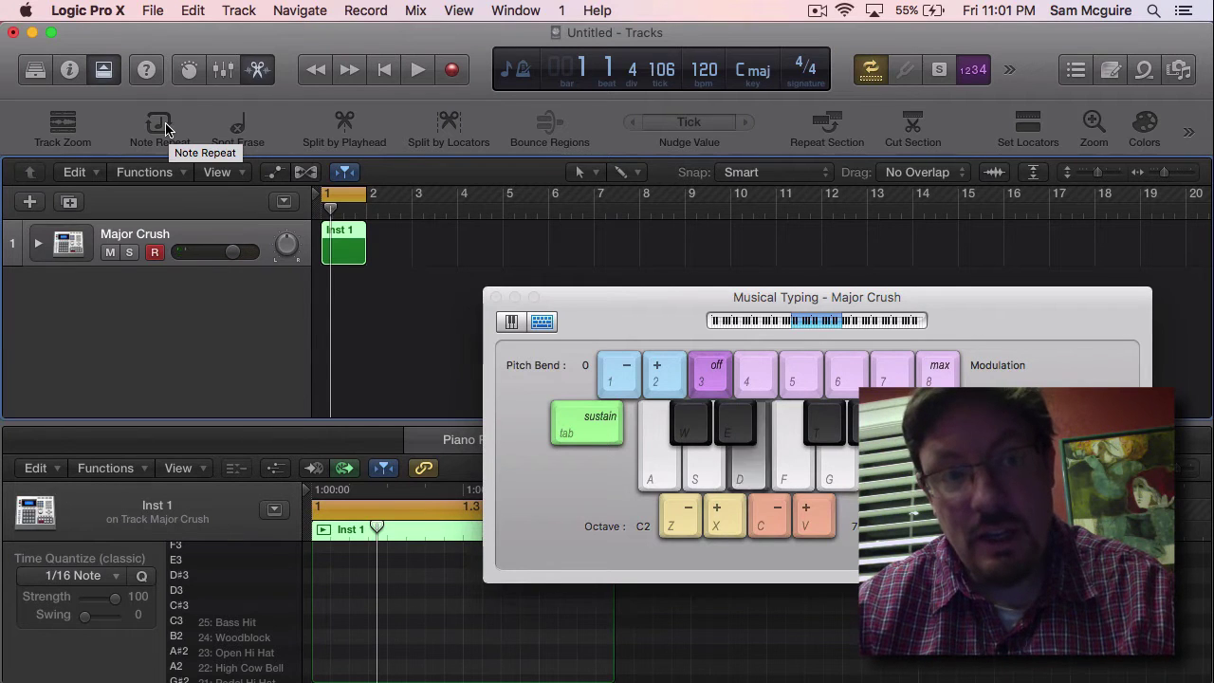
{"action": "left_click", "coordinate": [165, 124]}
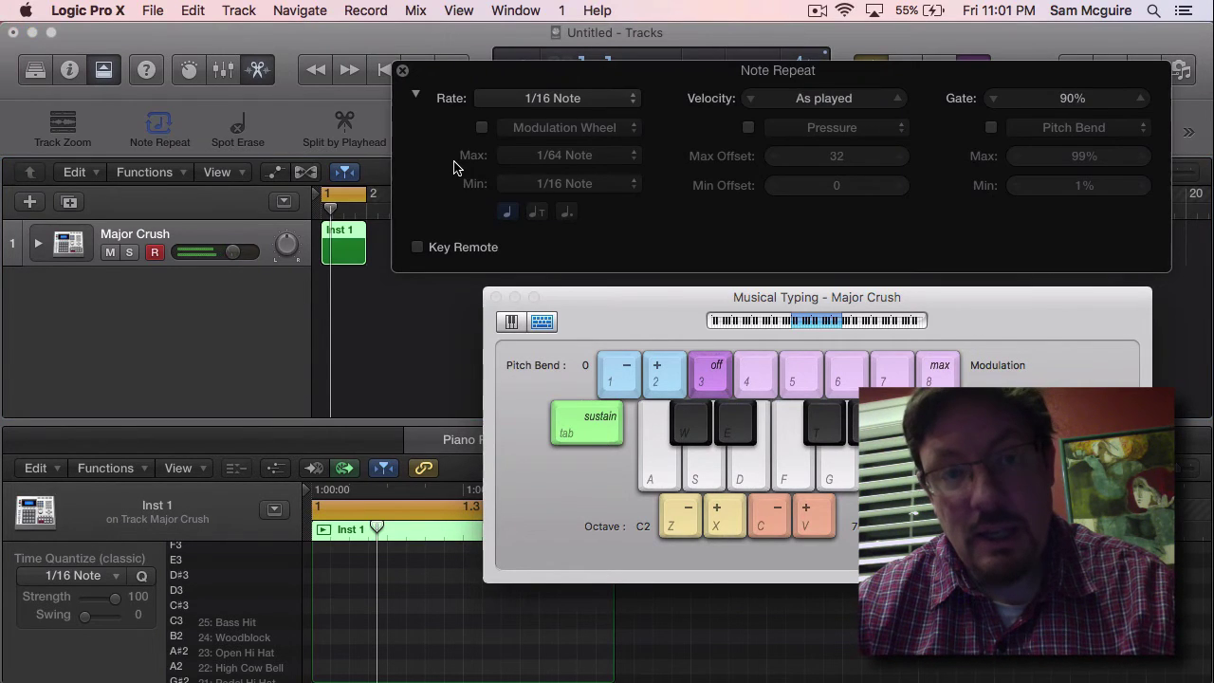
Step: Audition repeating D and S drum hits, briefly toggling Key Remote and moving the window left
{"action": "key", "text": "d"}
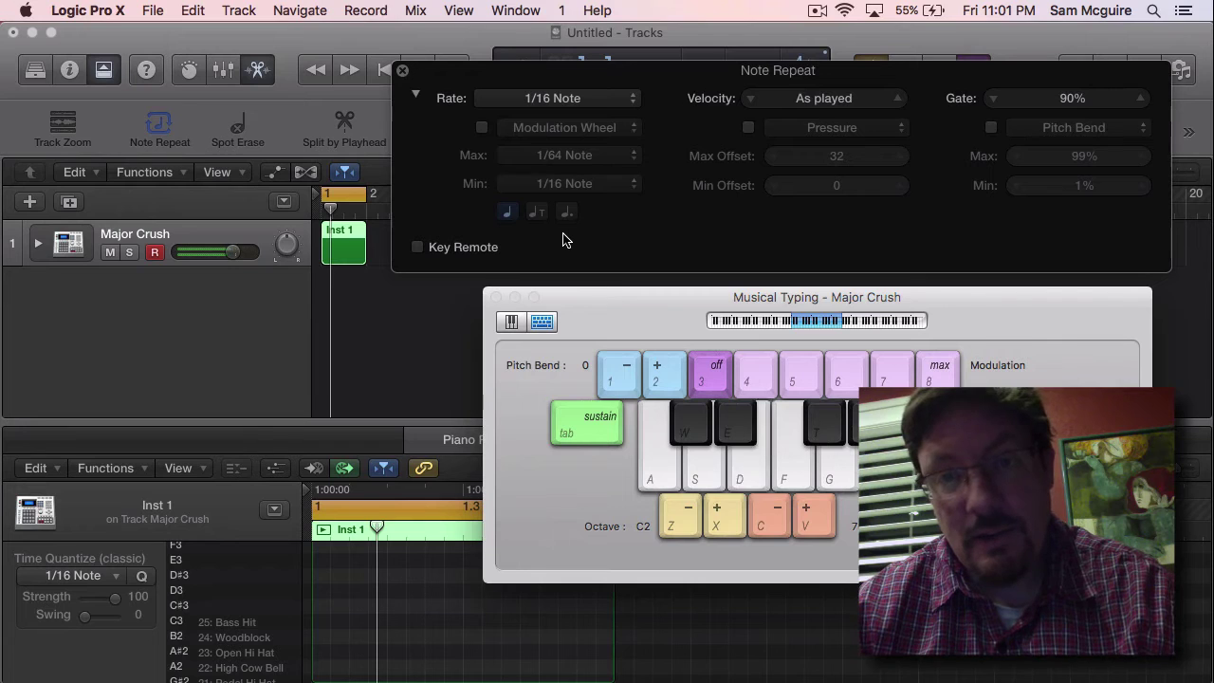
{"action": "key", "text": "d"}
{"action": "key", "text": "d"}
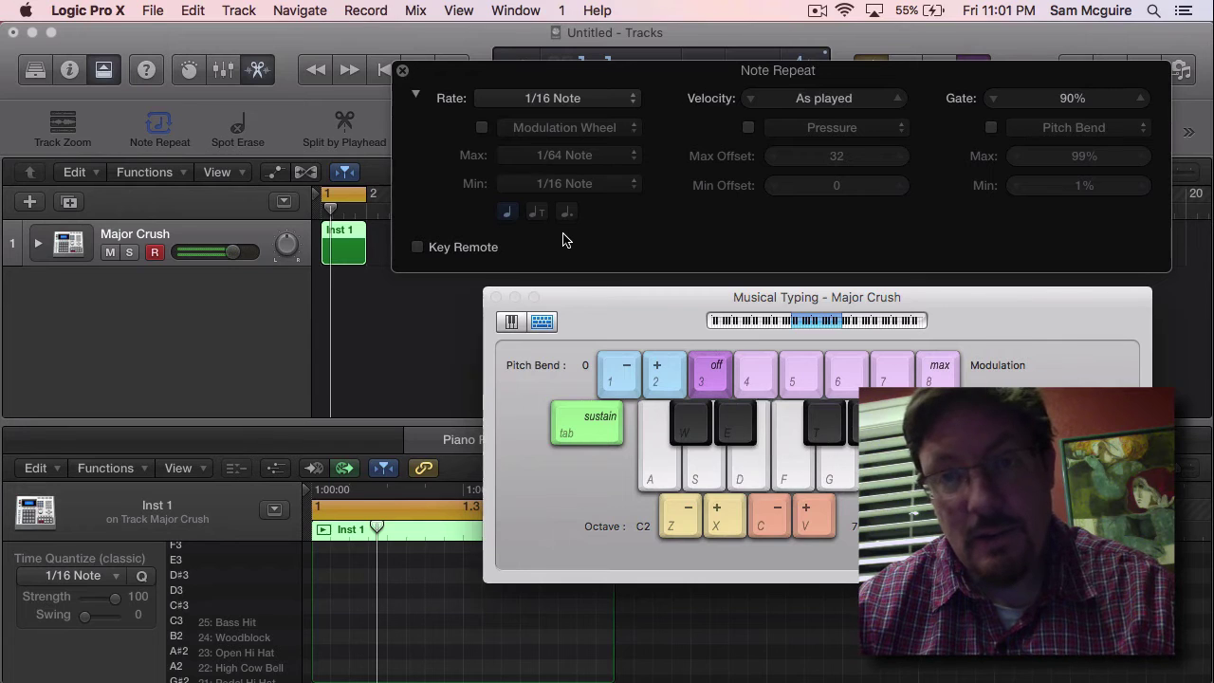
{"action": "left_click", "coordinate": [417, 247]}
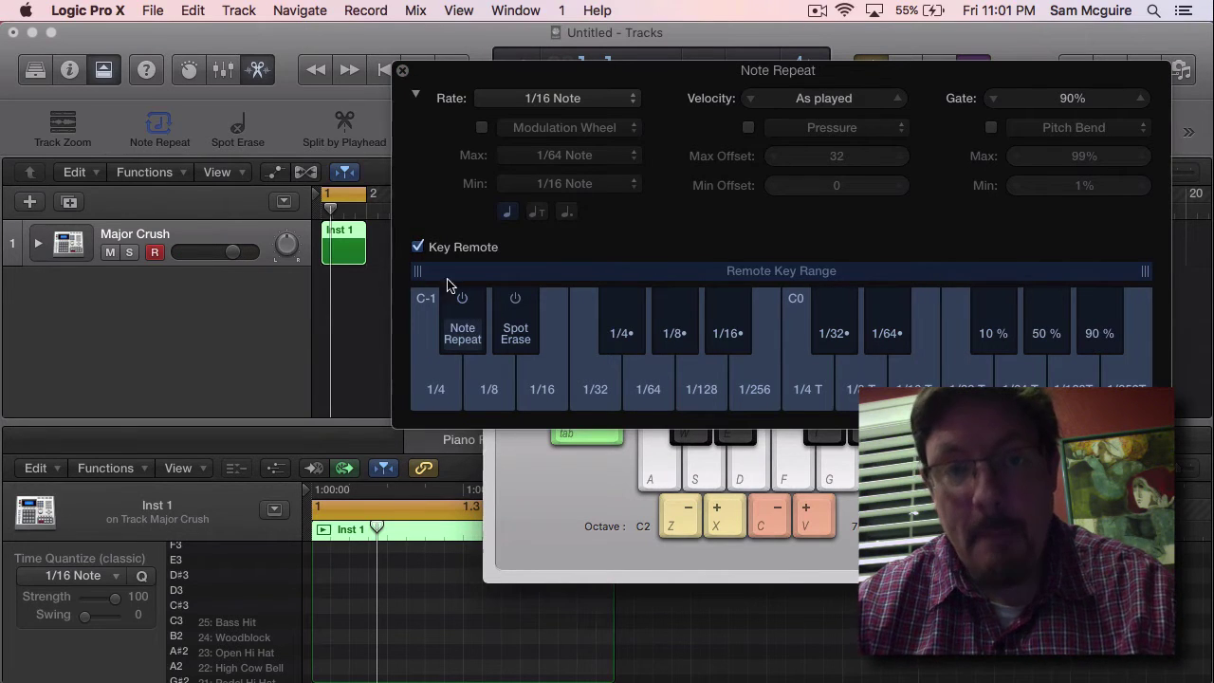
{"action": "left_click", "coordinate": [418, 247]}
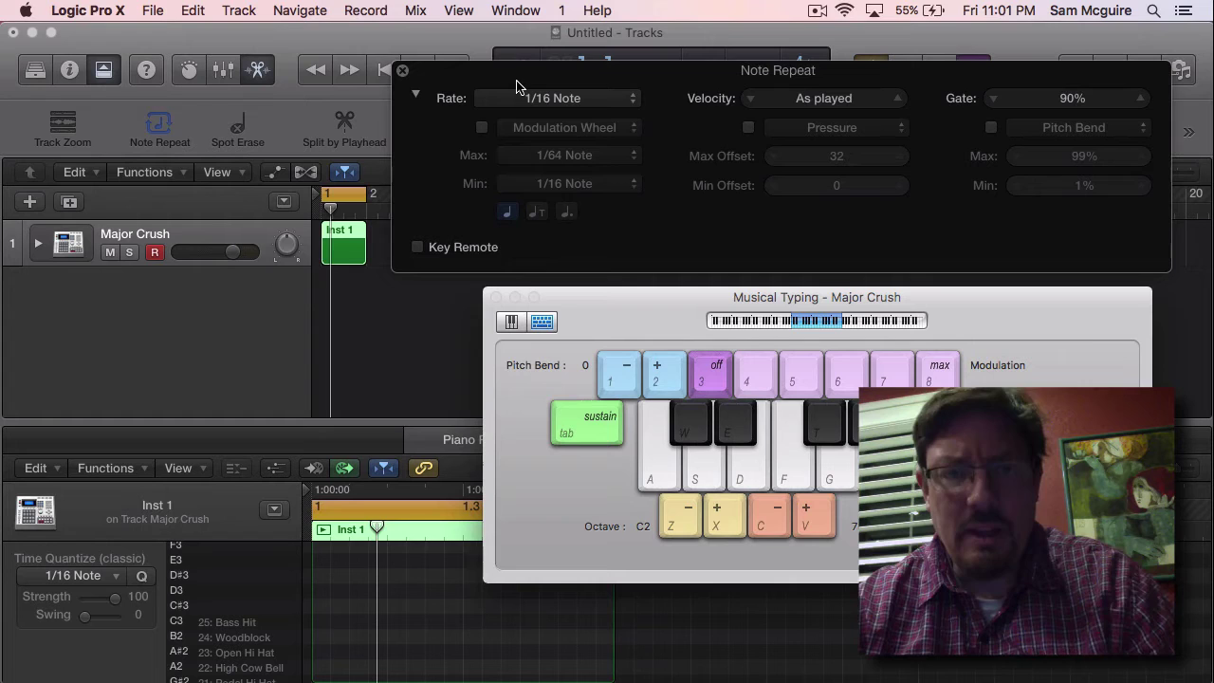
{"action": "left_click_drag", "start_coordinate": [518, 76], "coordinate": [423, 69]}
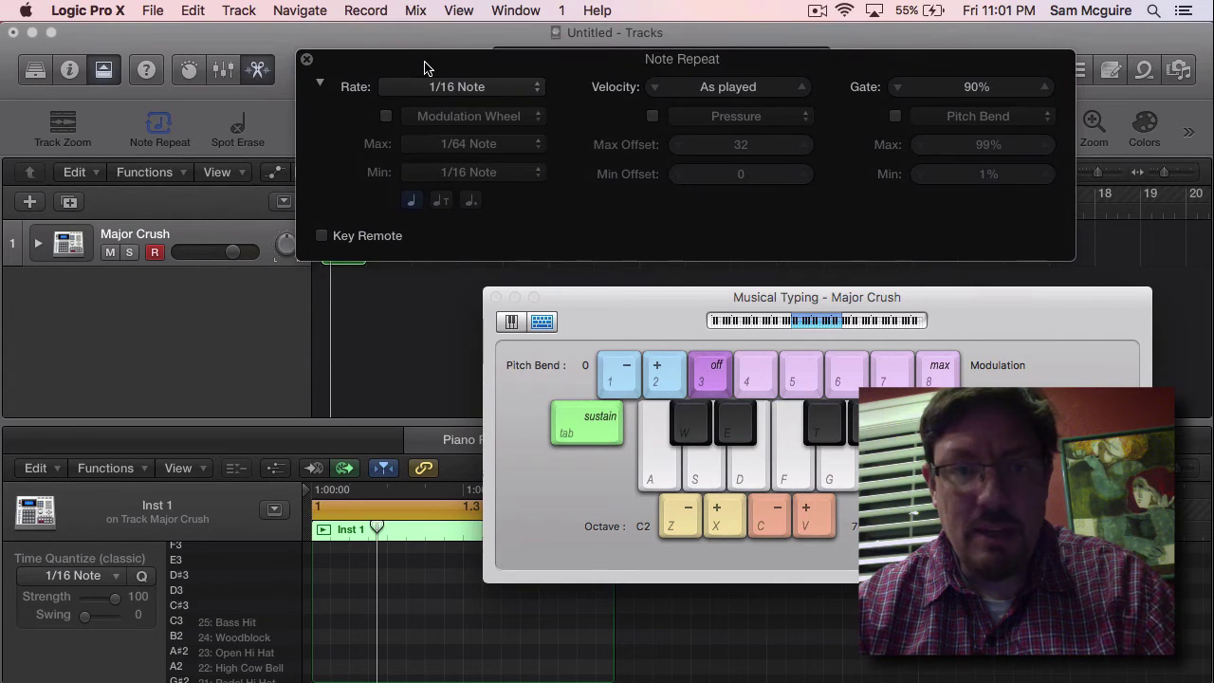
{"action": "key", "text": "d"}
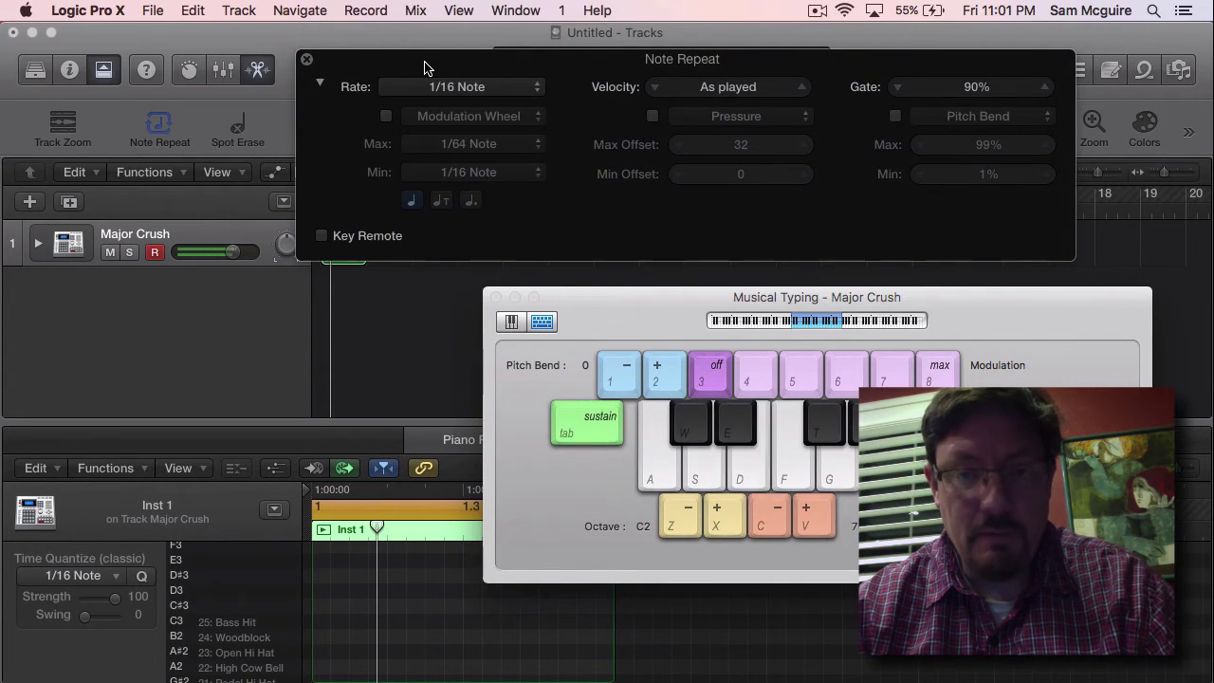
{"action": "key", "text": "d"}
{"action": "key", "text": "s"}
{"action": "key", "text": "d"}
{"action": "key", "text": "s"}
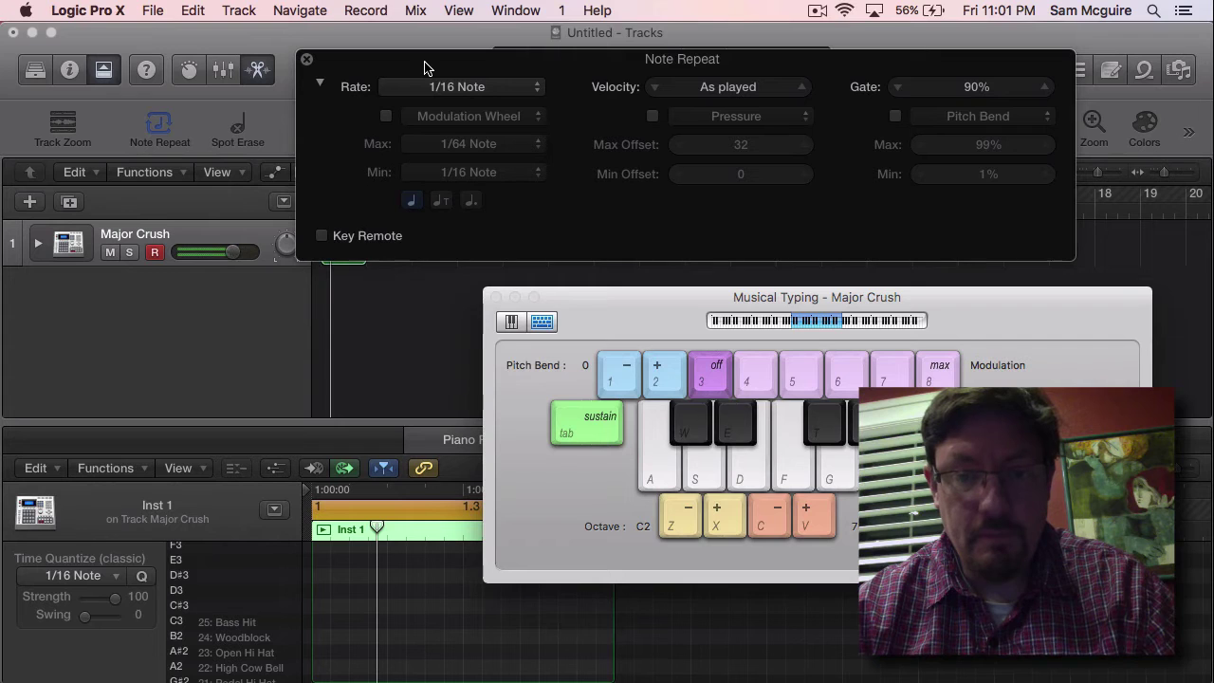
{"action": "key", "text": "s"}
{"action": "key", "text": "s"}
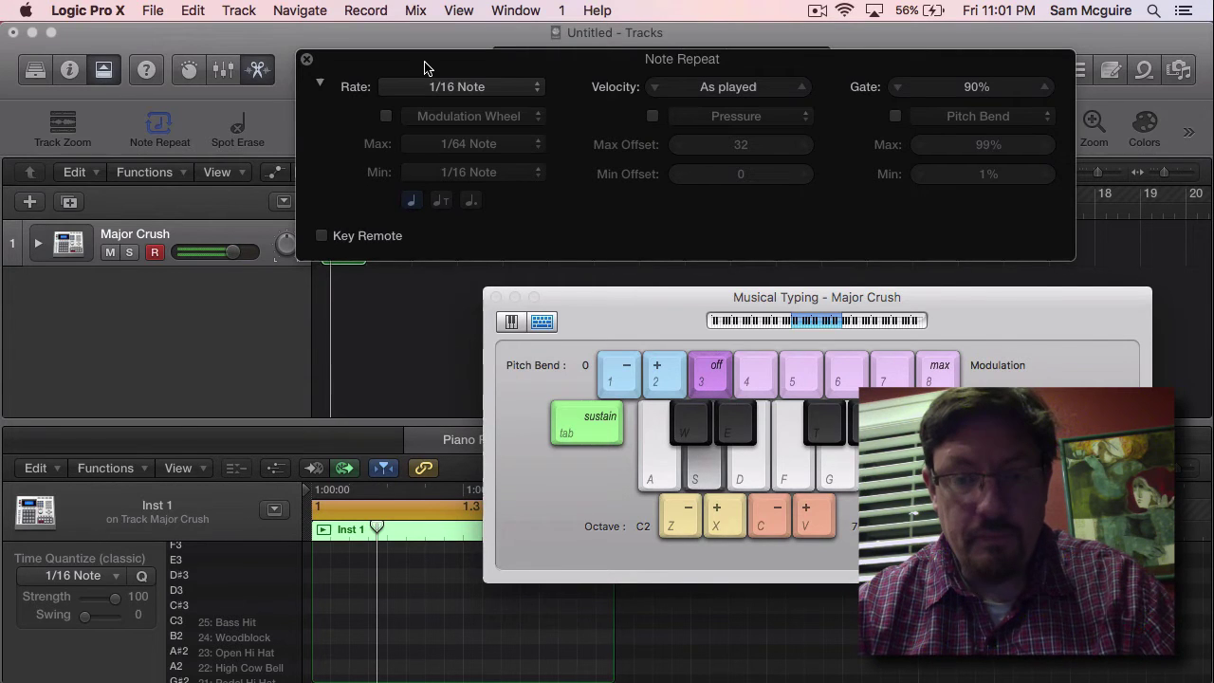
{"action": "key", "text": "s"}
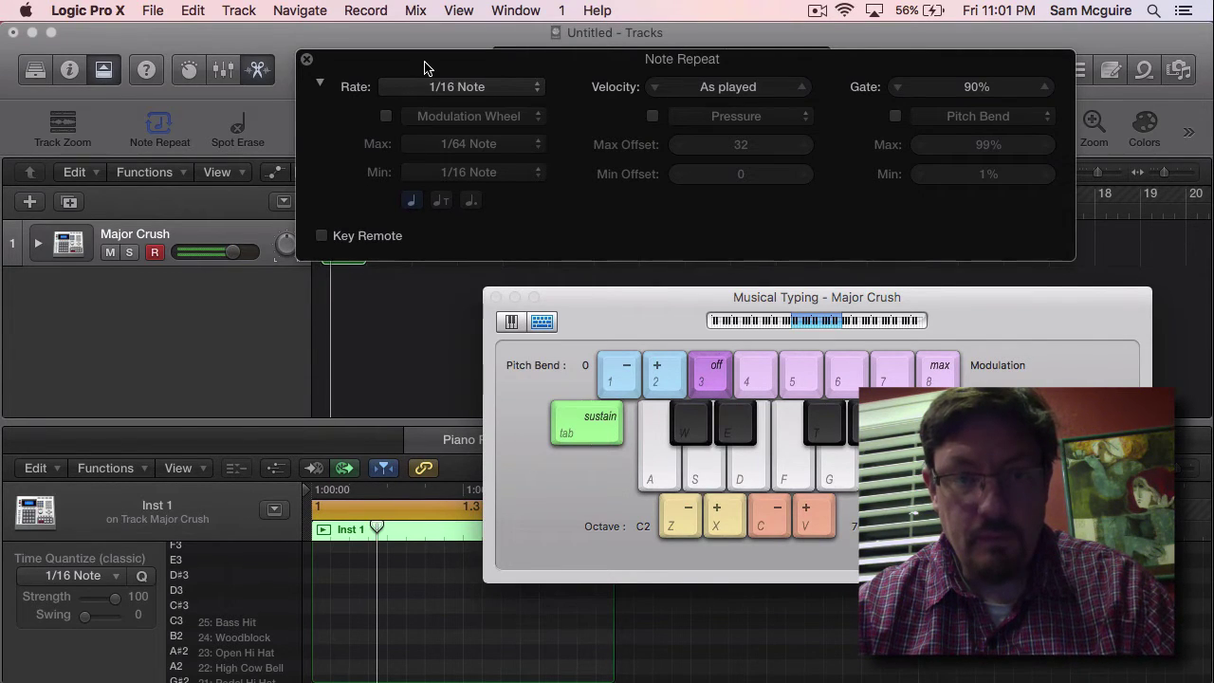
{"action": "key", "text": "s"}
{"action": "key", "text": "s"}
{"action": "key", "text": "s"}
{"action": "key", "text": "s"}
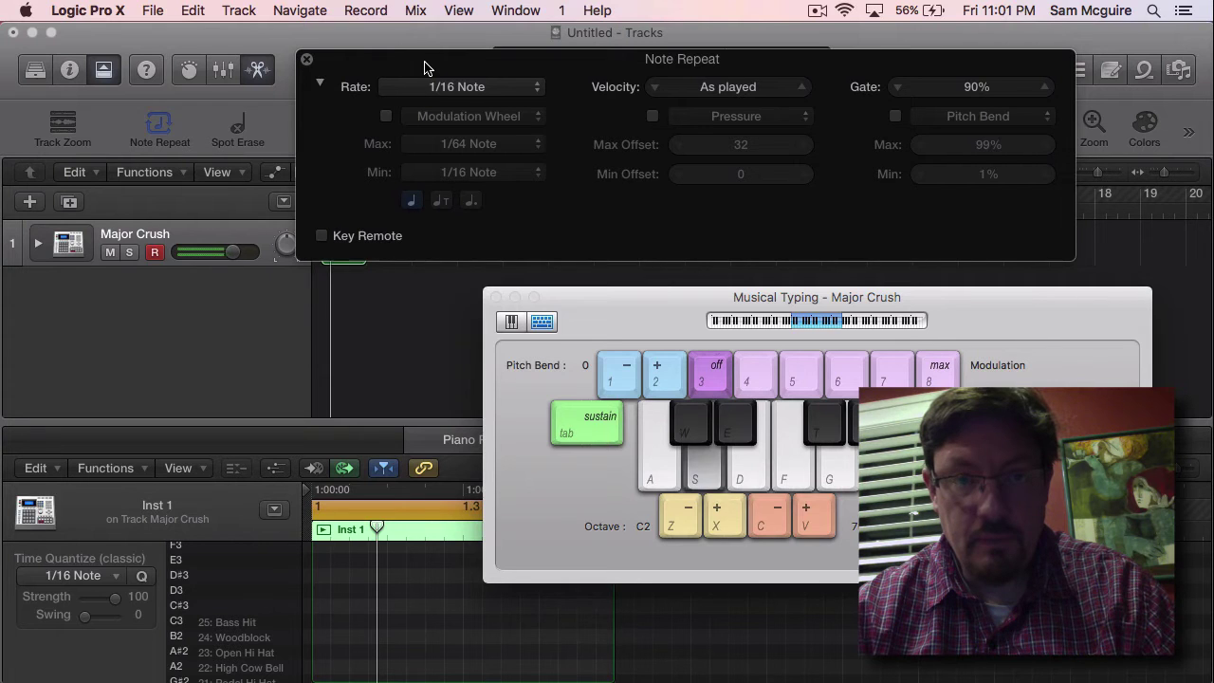
{"action": "key", "text": "s"}
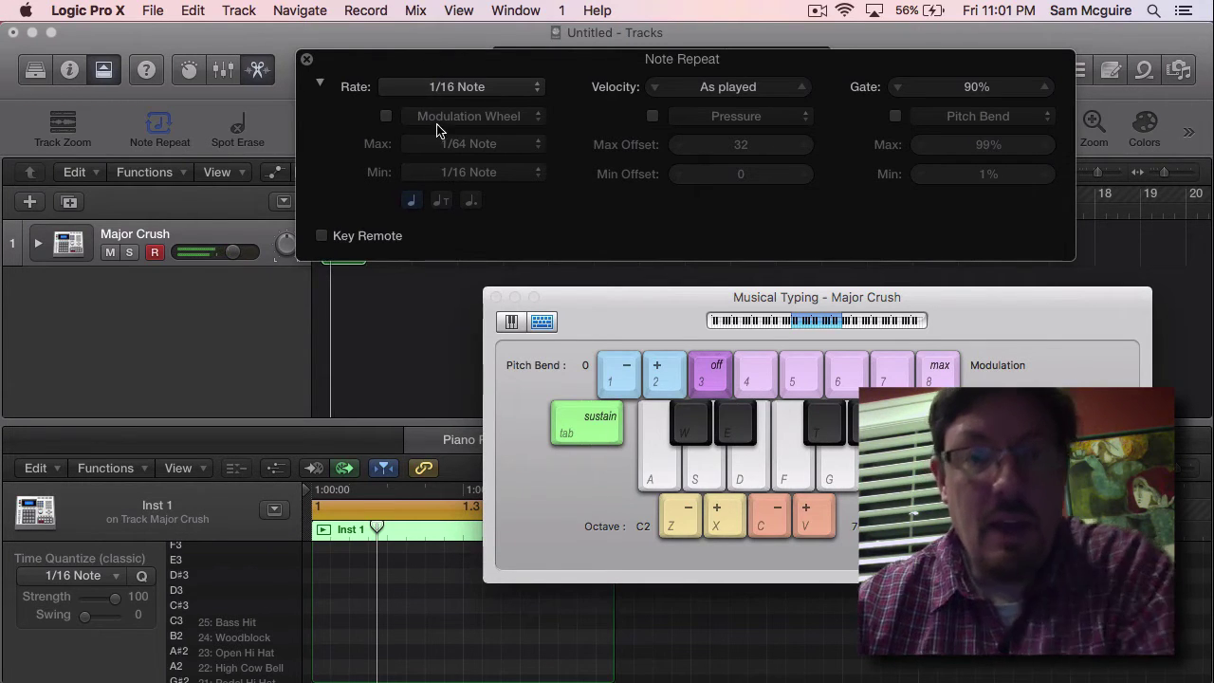
Step: Try modulation-wheel rate control with a 1/64 to 1/16 Note range, then disable it
{"action": "left_click", "coordinate": [387, 116]}
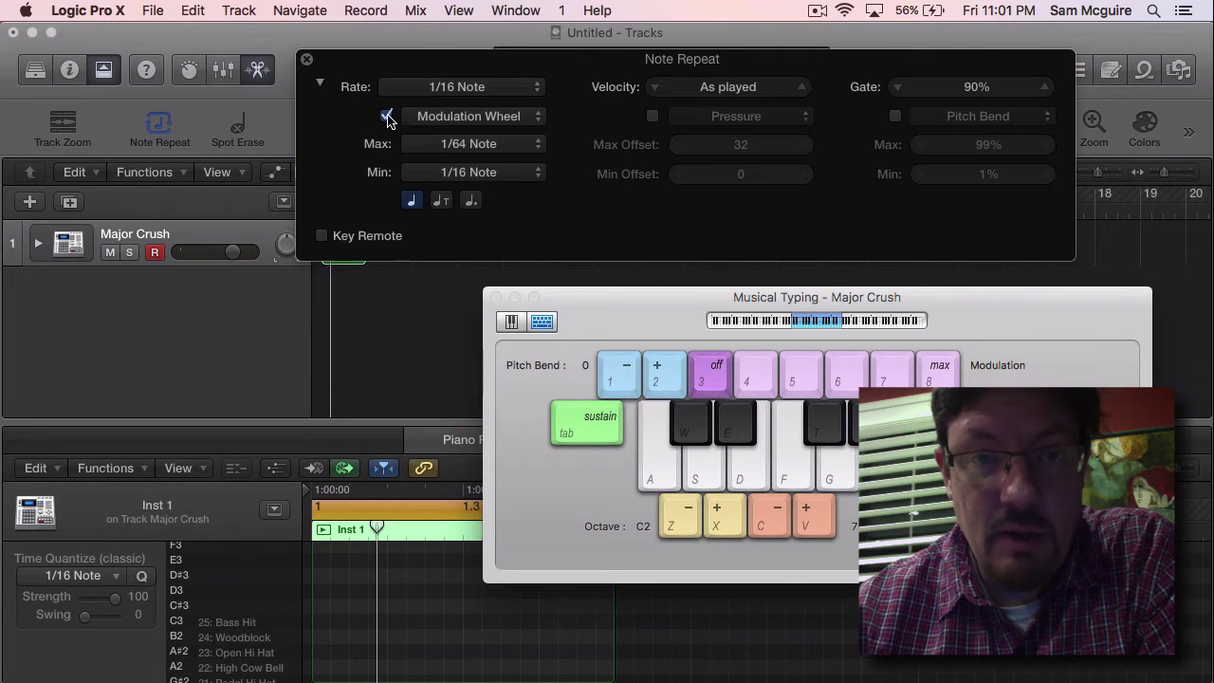
{"action": "left_click", "coordinate": [479, 152]}
{"action": "left_click", "coordinate": [479, 144]}
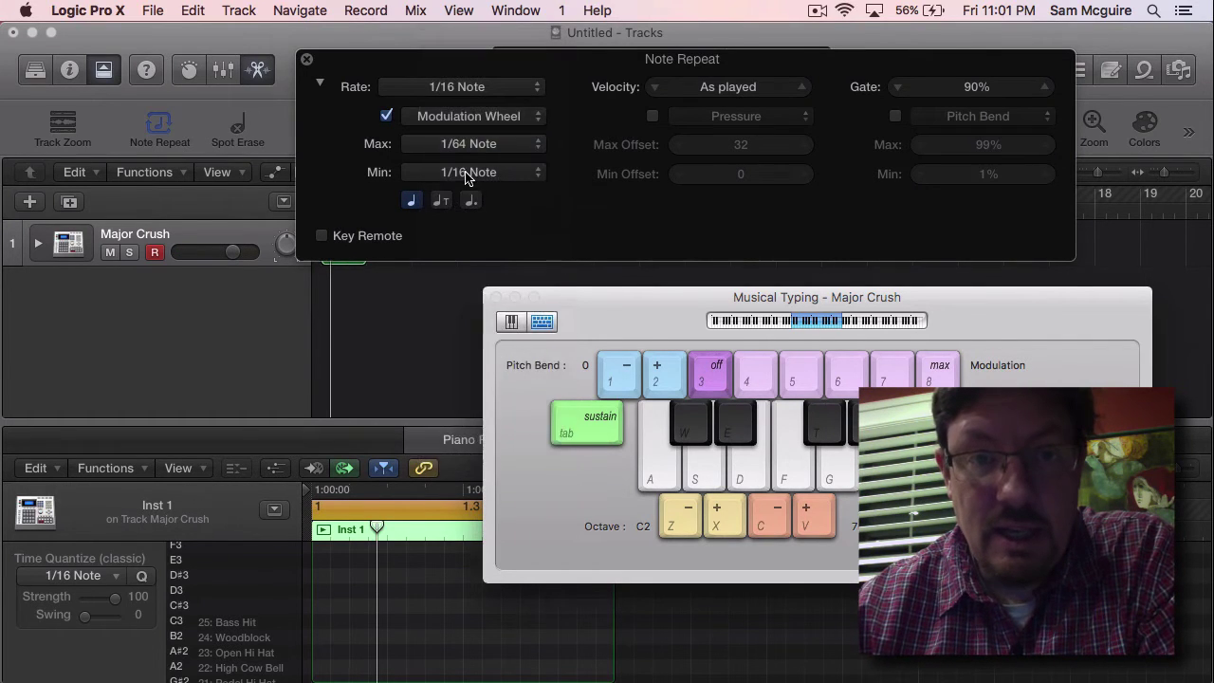
{"action": "left_click", "coordinate": [466, 171]}
{"action": "left_click", "coordinate": [439, 163]}
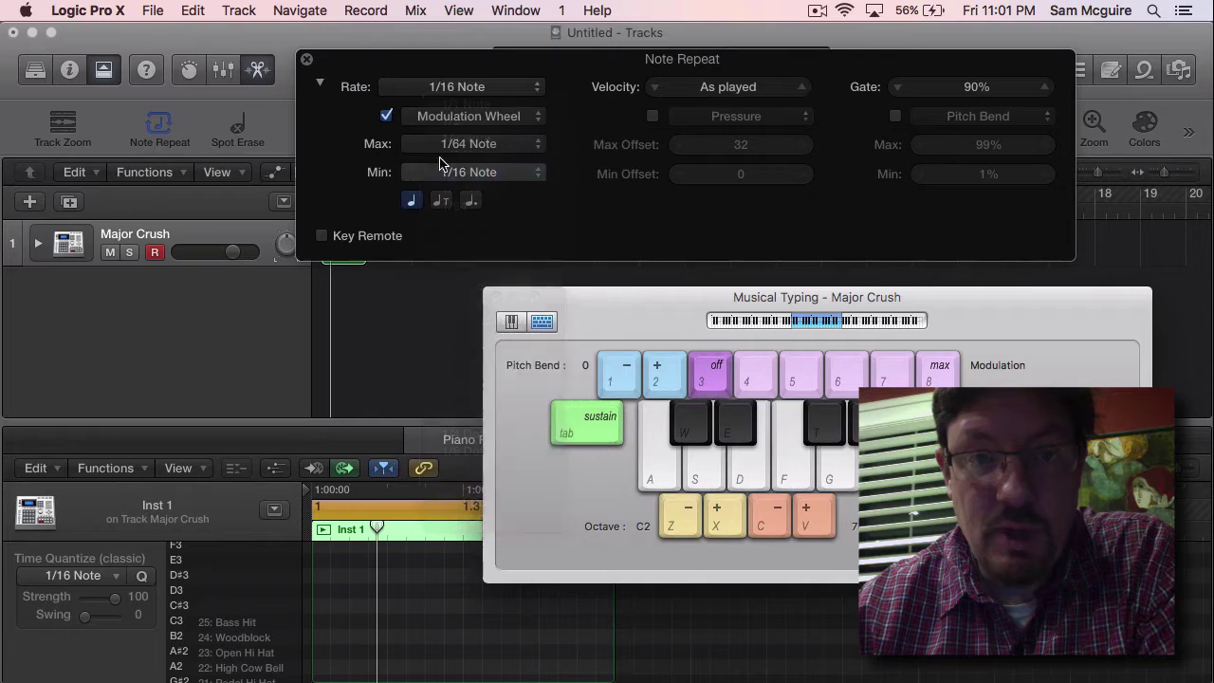
{"action": "left_click", "coordinate": [386, 116]}
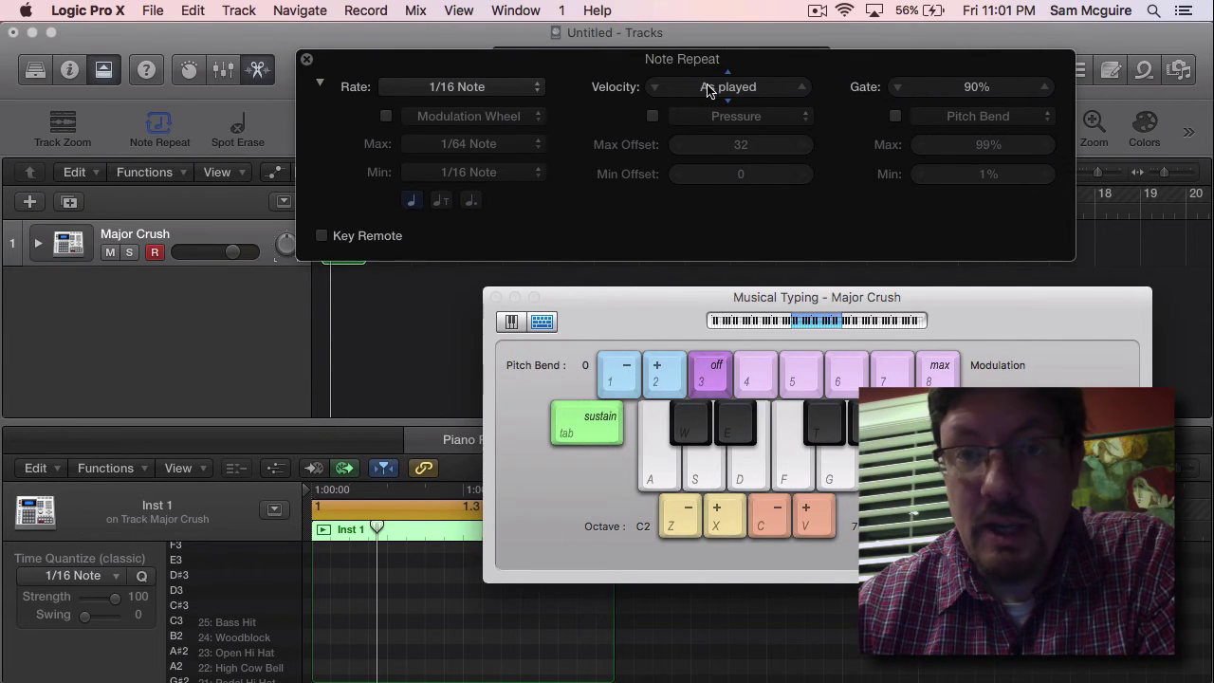
Step: Set Pressure to control repeat velocity and leave pitch-bend gate control off
{"action": "left_click", "coordinate": [652, 115]}
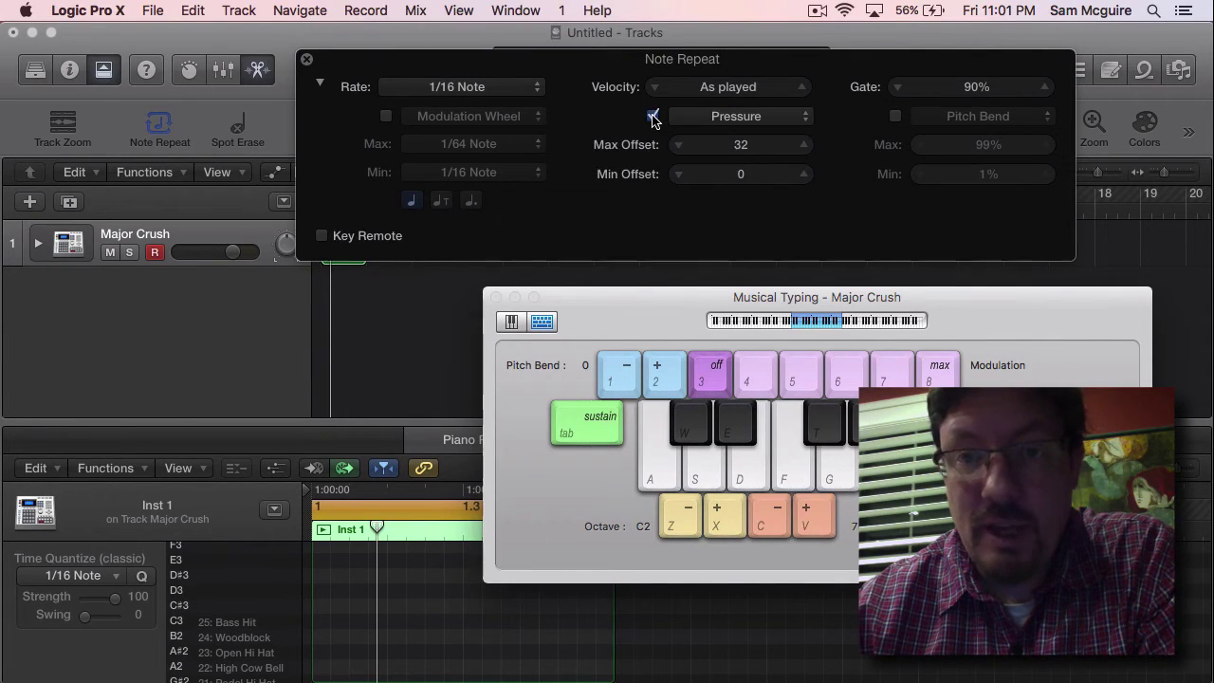
{"action": "left_click", "coordinate": [748, 118]}
{"action": "left_click", "coordinate": [748, 116]}
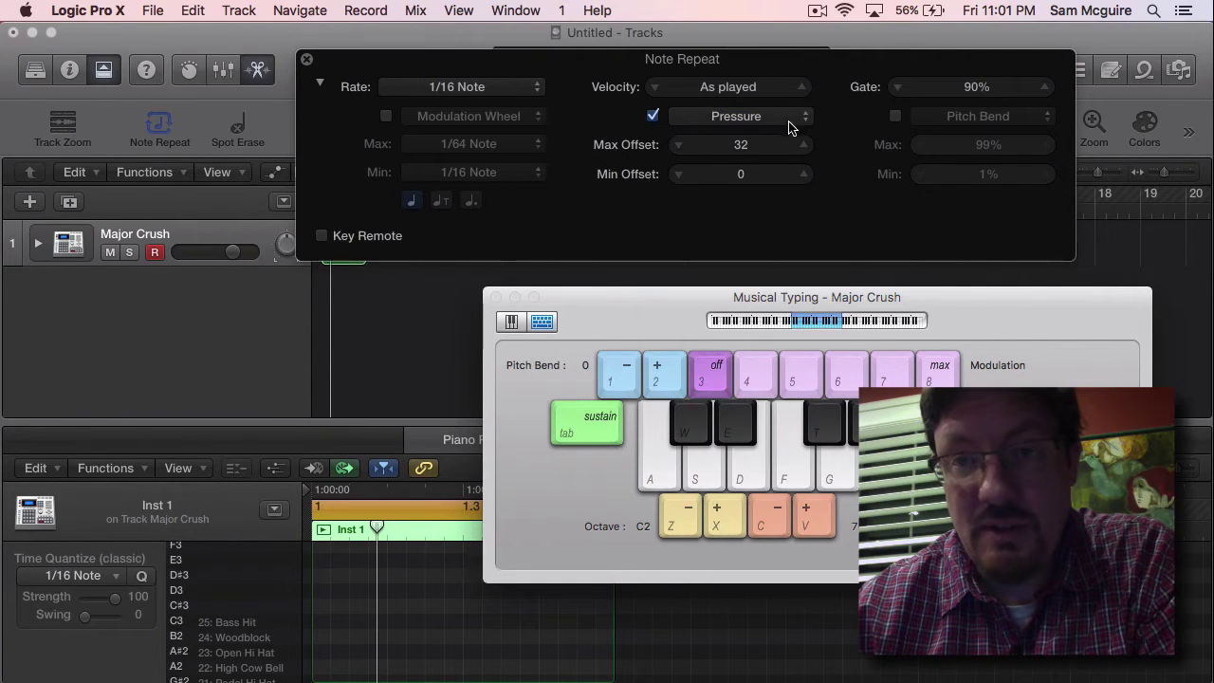
{"action": "left_click", "coordinate": [895, 117]}
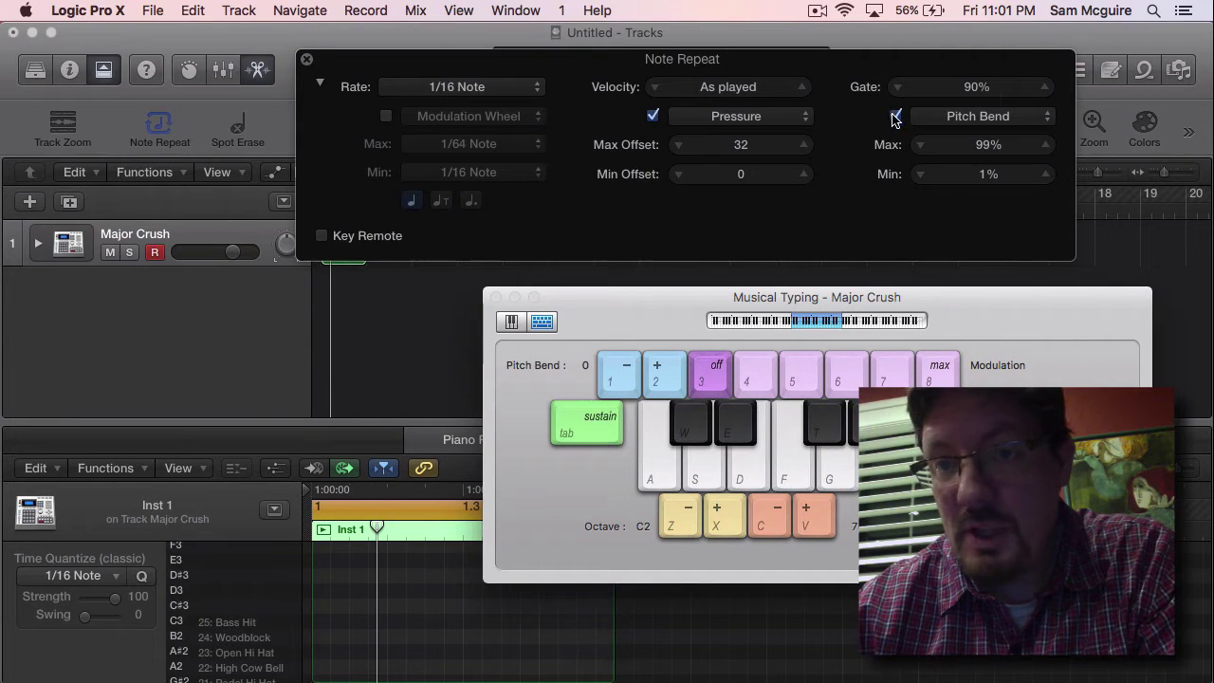
{"action": "left_click", "coordinate": [895, 117]}
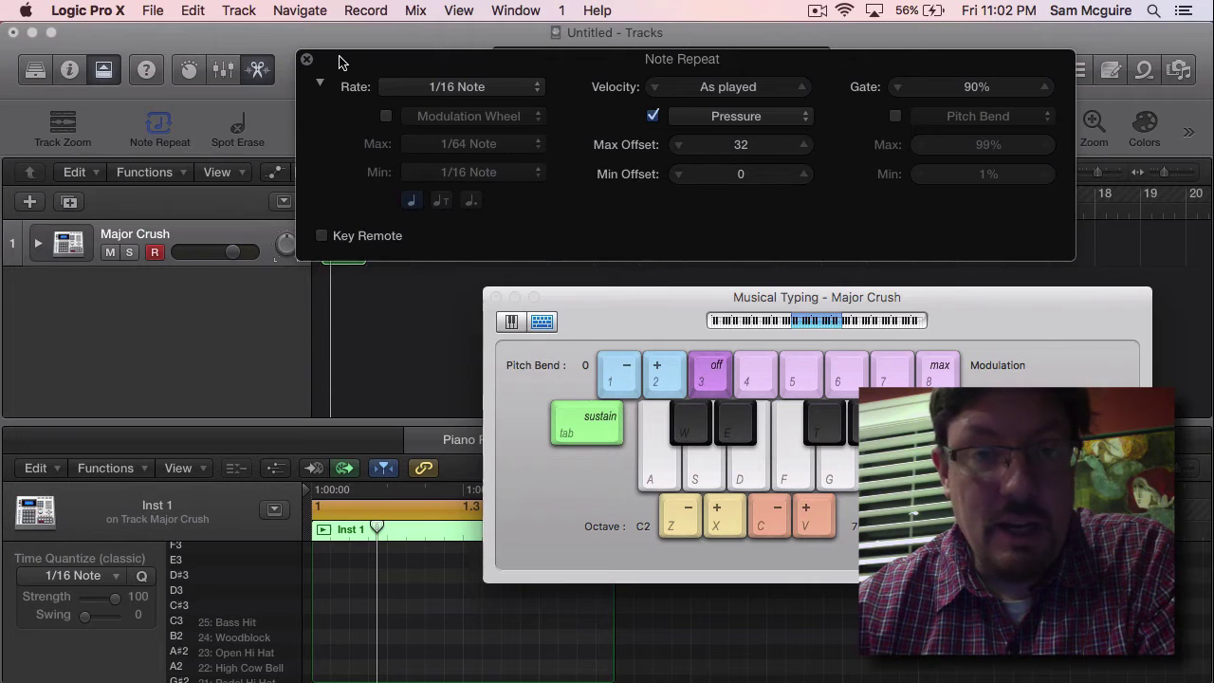
Step: Audition 1/16-note repeats on the D, A and S drum keys
{"action": "left_click_drag", "start_coordinate": [353, 60], "coordinate": [454, 66]}
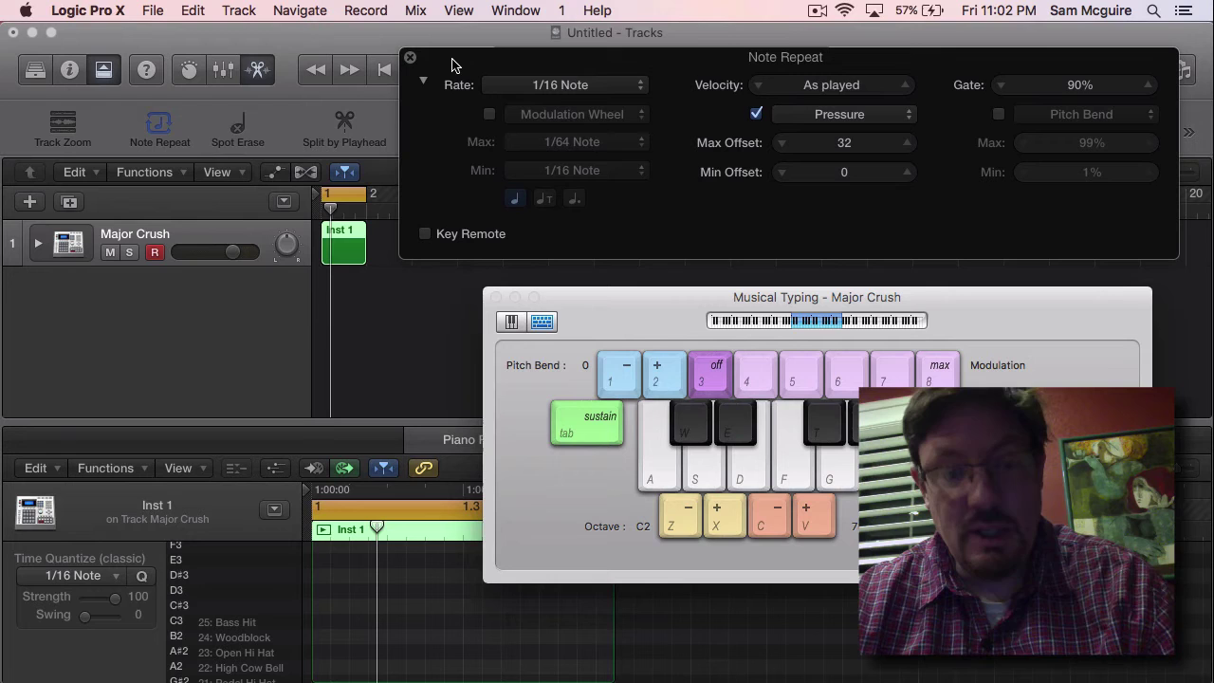
{"action": "key", "text": "d"}
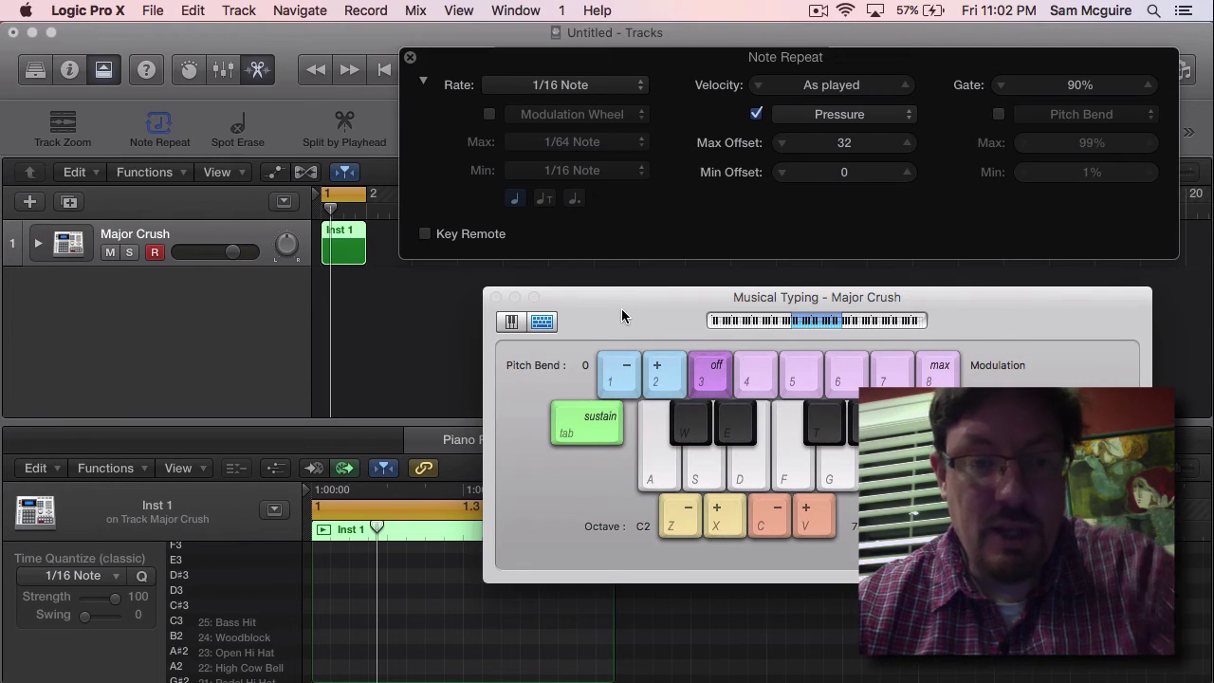
{"action": "key", "text": "a"}
{"action": "key", "text": "s"}
{"action": "key", "text": "s"}
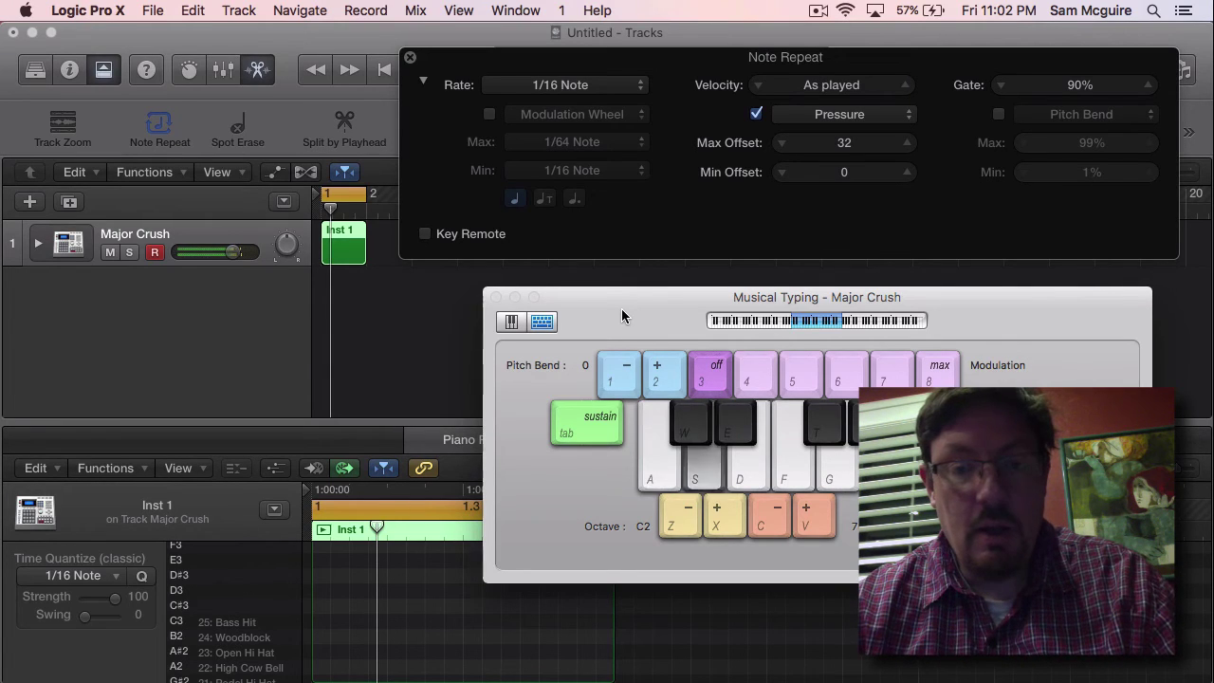
{"action": "key", "text": "s"}
{"action": "key", "text": "a"}
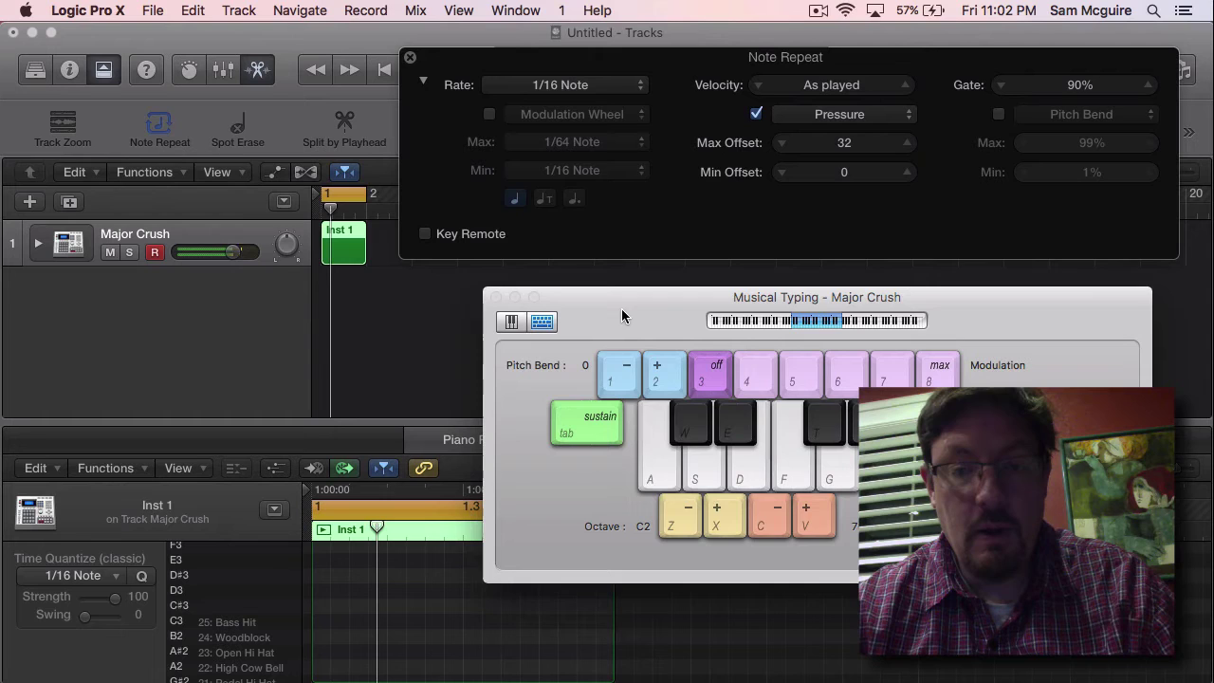
{"action": "key", "text": "a"}
{"action": "key", "text": "s"}
{"action": "key", "text": "a"}
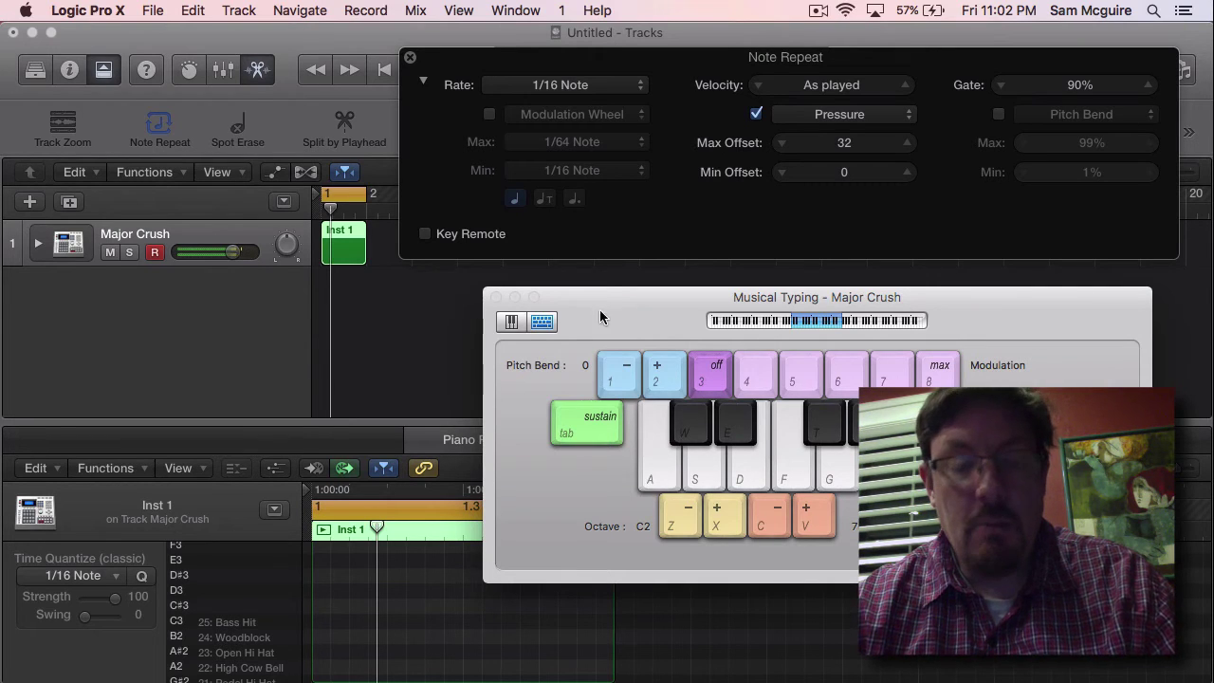
Step: Return the playhead to bar 1 and move the Note Repeat panel lower
{"action": "left_click_drag", "start_coordinate": [377, 532], "coordinate": [387, 529]}
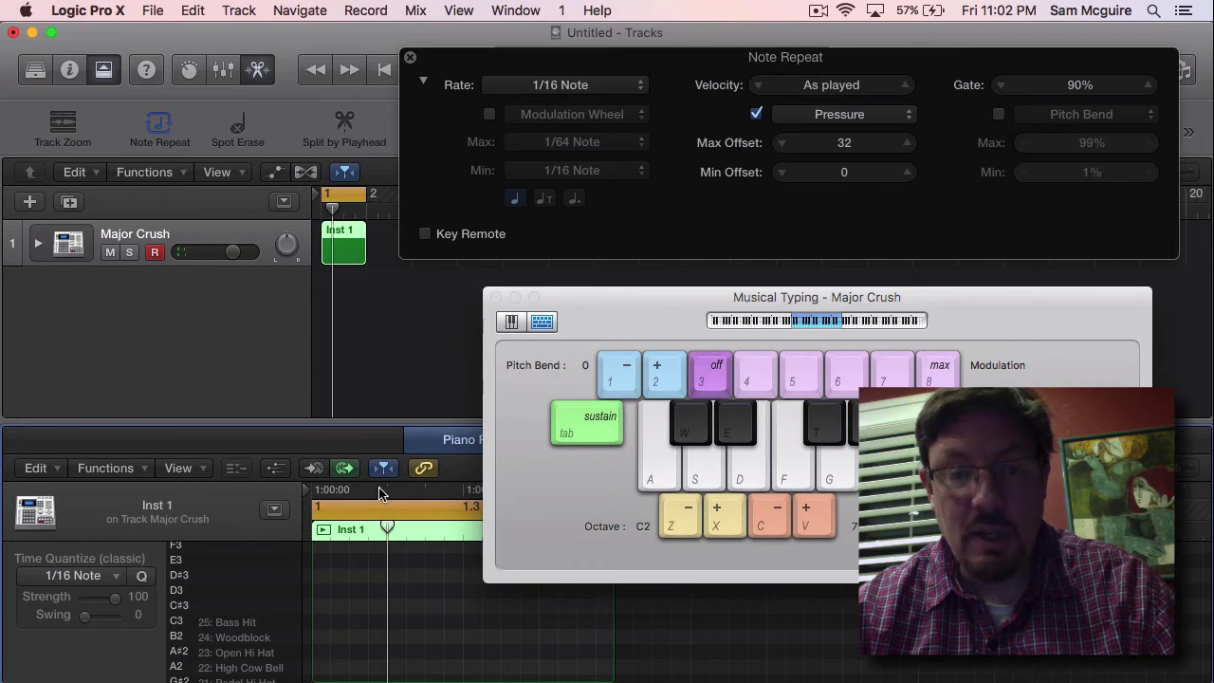
{"action": "left_click_drag", "start_coordinate": [389, 530], "coordinate": [300, 522]}
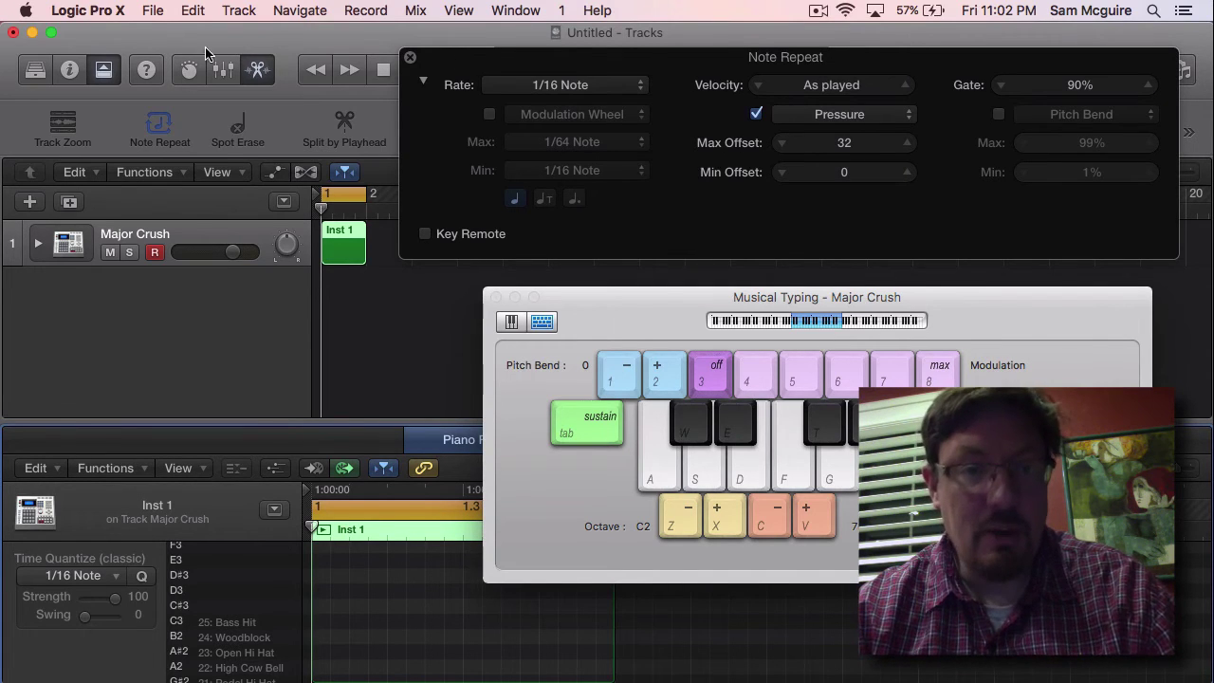
{"action": "left_click_drag", "start_coordinate": [524, 61], "coordinate": [523, 137]}
Step: Record repeated 1/16-note hits on keys A, S, D, F, G, H and J across loop passes
{"action": "left_click", "coordinate": [449, 74]}
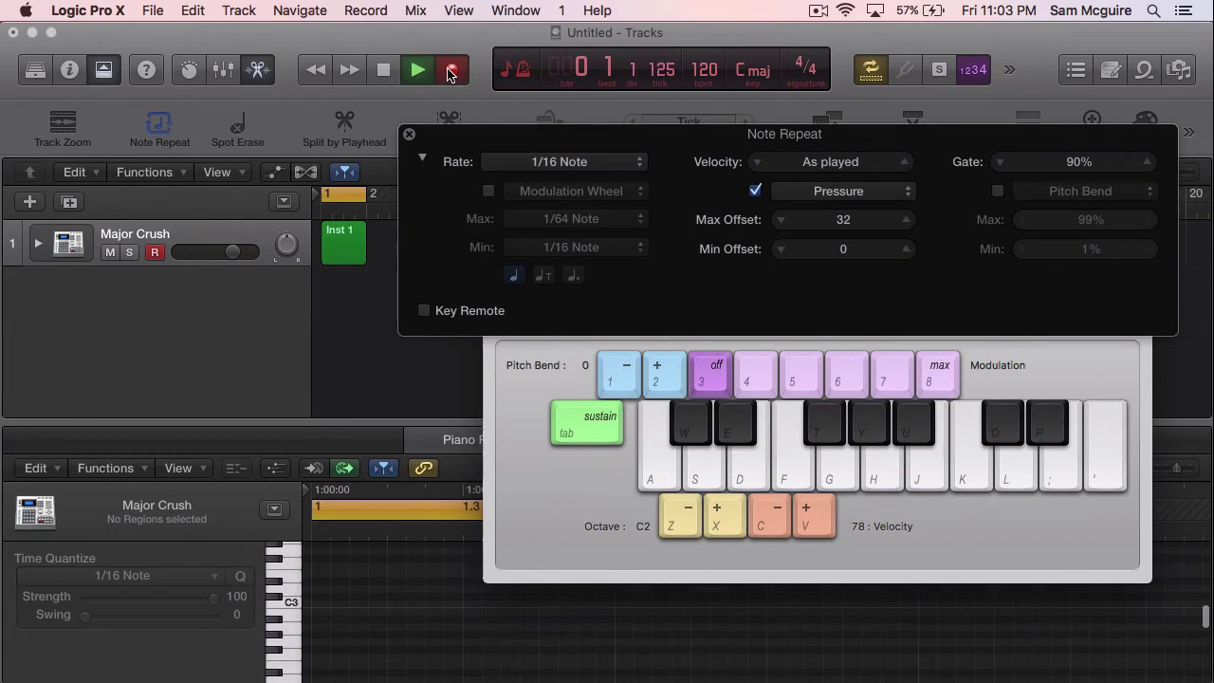
{"action": "key", "text": "a"}
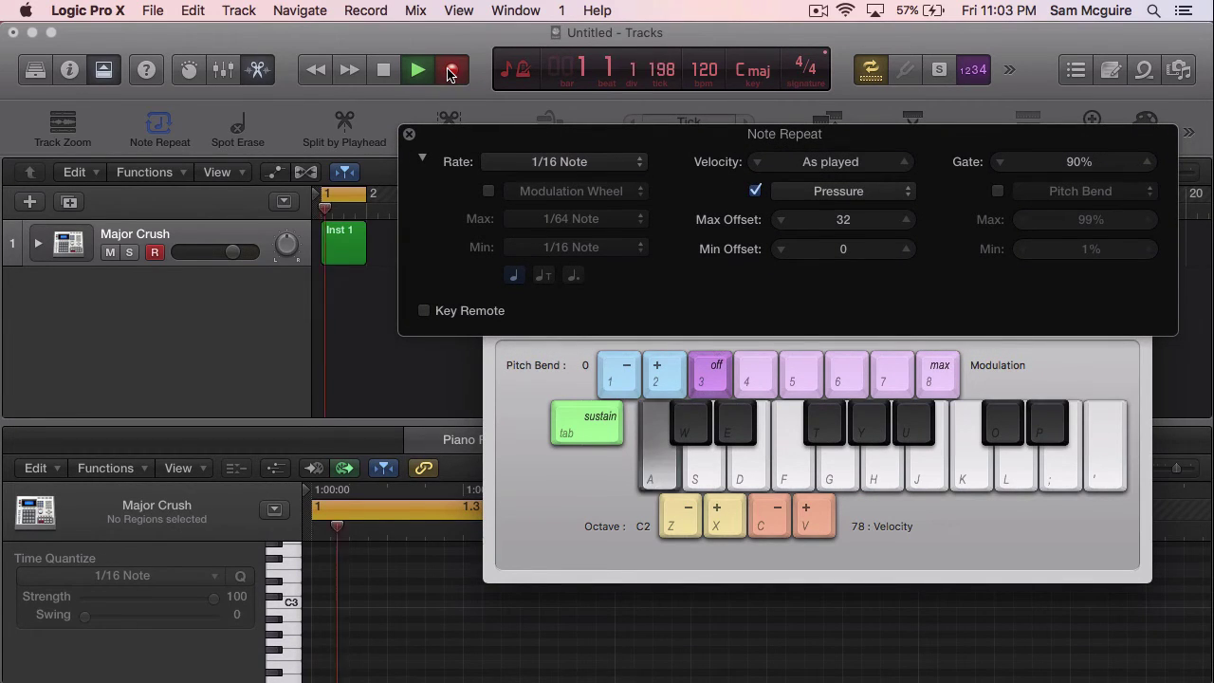
{"action": "key", "text": "s"}
{"action": "key", "text": "s"}
{"action": "key", "text": "a"}
{"action": "key", "text": "a"}
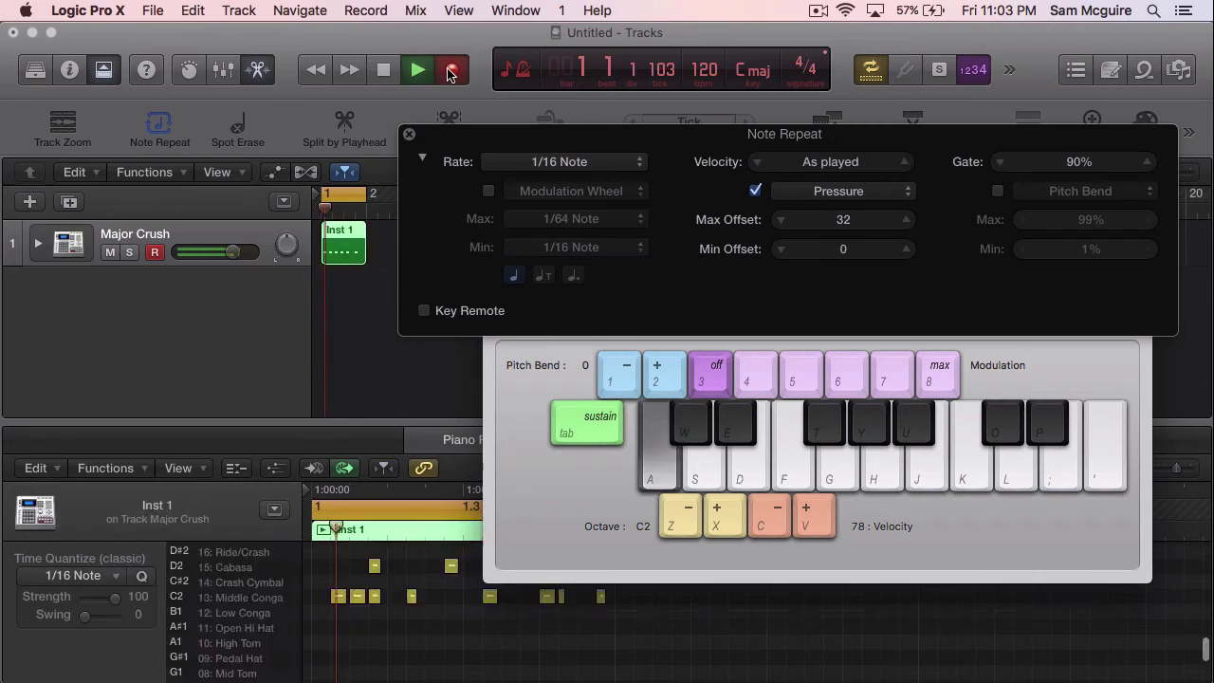
{"action": "key", "text": "s"}
{"action": "key", "text": "a"}
{"action": "key", "text": "s"}
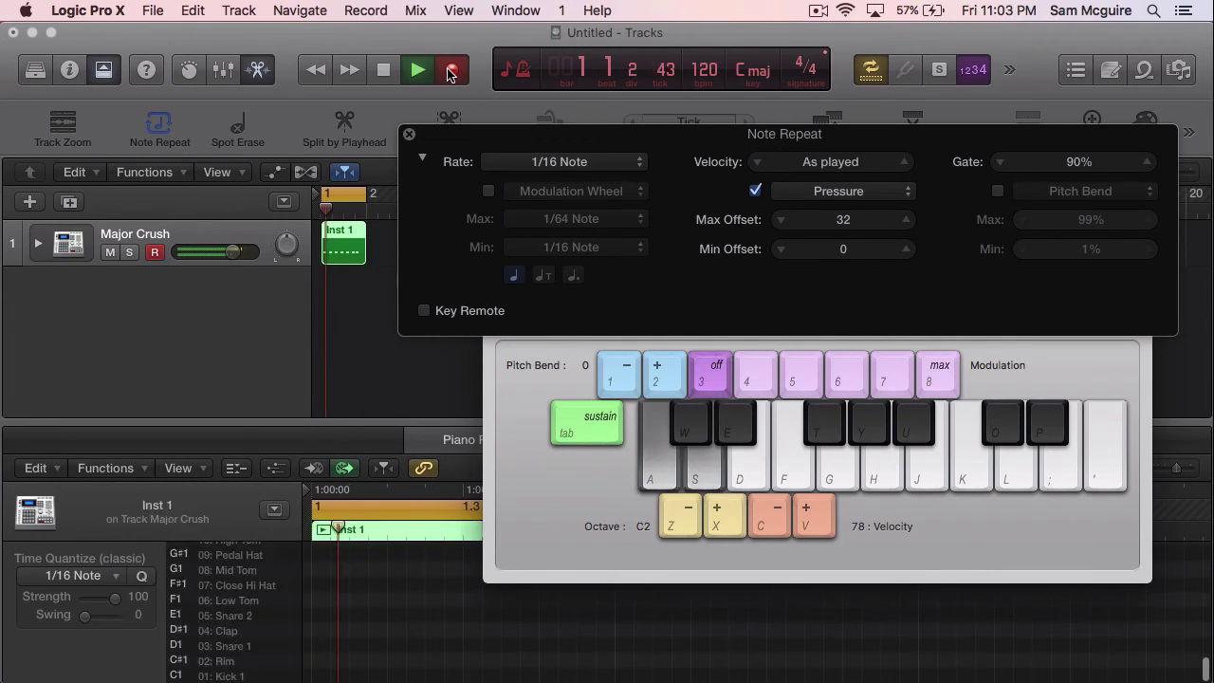
{"action": "key", "text": "f"}
{"action": "key", "text": "a"}
{"action": "key", "text": "f"}
{"action": "key", "text": "a"}
{"action": "key", "text": "f"}
{"action": "key", "text": "a"}
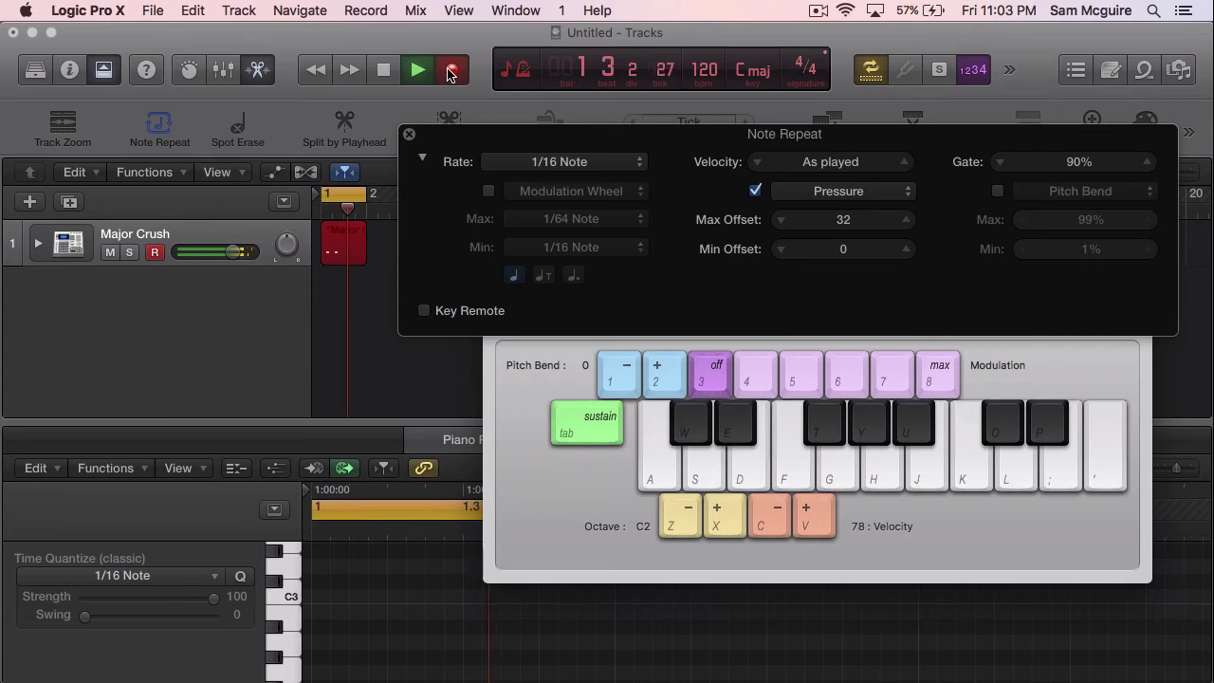
{"action": "key", "text": "a"}
{"action": "key", "text": "h"}
{"action": "key", "text": "j"}
{"action": "key", "text": "f"}
{"action": "key", "text": "h"}
{"action": "key", "text": "g"}
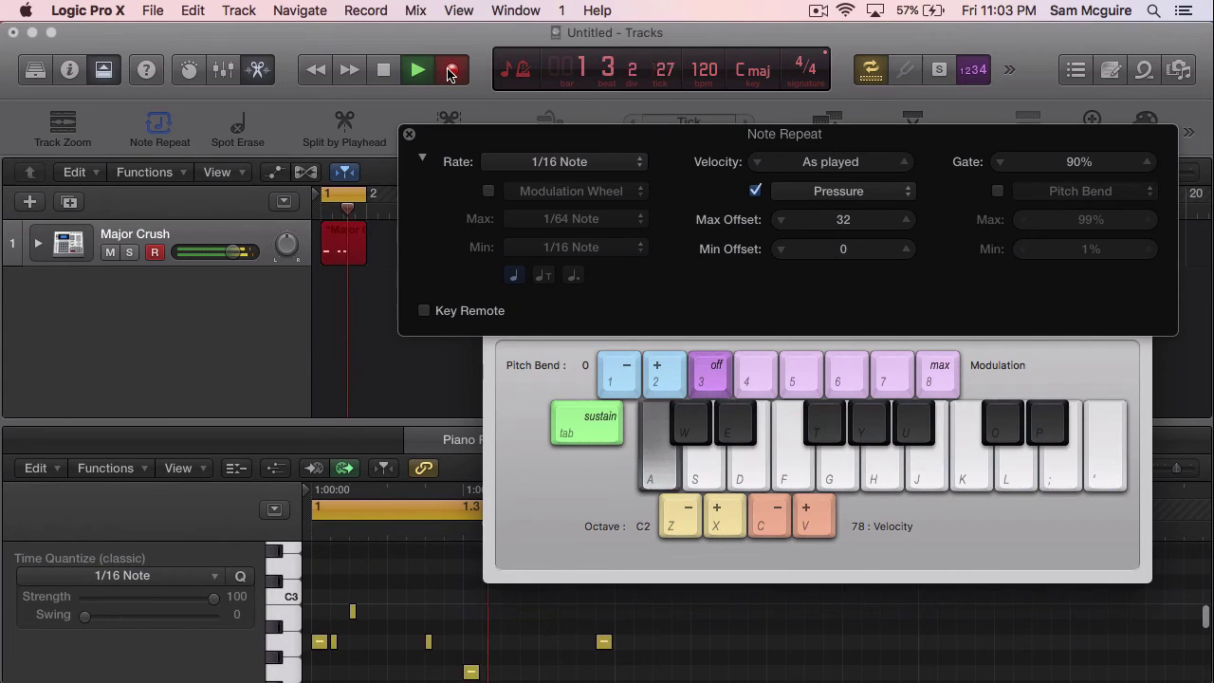
{"action": "key", "text": "a"}
{"action": "key", "text": "g"}
{"action": "key", "text": "d"}
{"action": "key", "text": "g"}
{"action": "key", "text": "a"}
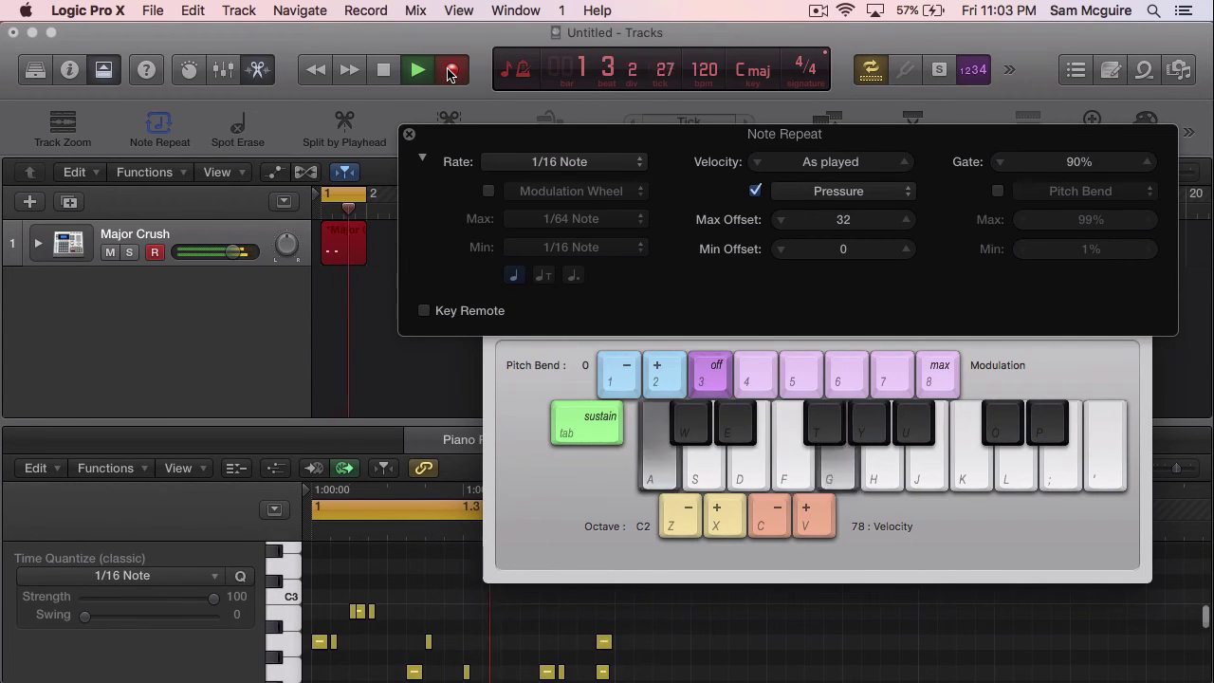
{"action": "key", "text": "a"}
{"action": "key", "text": "g"}
{"action": "key", "text": "d"}
{"action": "key", "text": "f"}
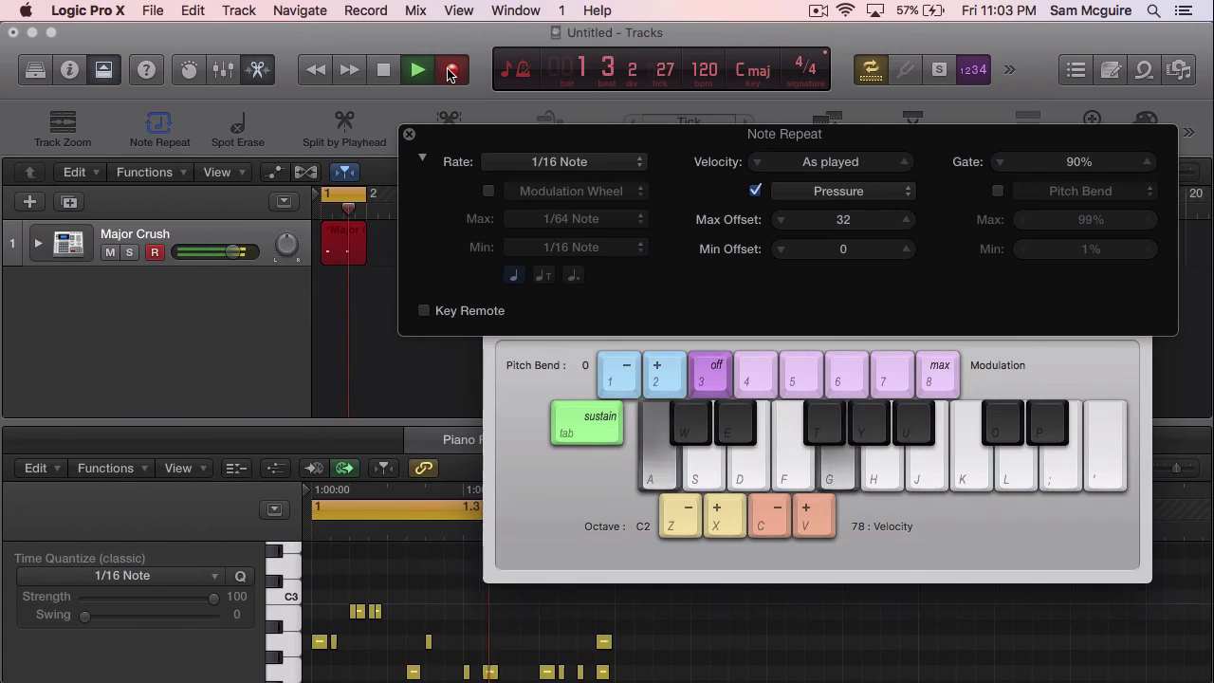
{"action": "key", "text": "g"}
{"action": "key", "text": "f"}
{"action": "key", "text": "h"}
{"action": "key", "text": "d"}
{"action": "key", "text": "f"}
Step: Stop recording the Major Crush drum region
{"action": "key", "text": "a"}
{"action": "key", "text": "a"}
{"action": "key", "text": "g"}
{"action": "left_click", "coordinate": [451, 74]}
{"action": "key", "text": "f"}
{"action": "key", "text": "h"}
{"action": "key", "text": "f"}
{"action": "key", "text": "d"}
{"action": "key", "text": "g"}
{"action": "key", "text": "a"}
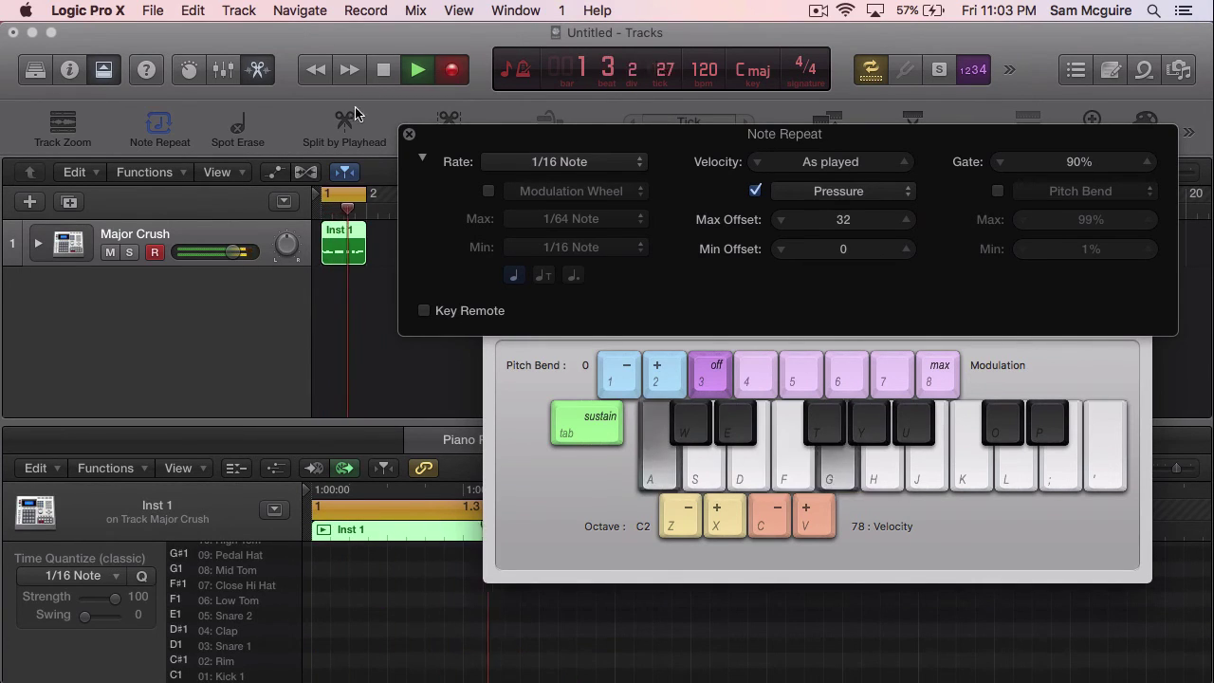
Step: Close the Note Repeat settings and the Musical Typing keyboard
{"action": "key", "text": "a"}
{"action": "key", "text": "a"}
{"action": "key", "text": "h"}
{"action": "key", "text": "f"}
{"action": "key", "text": "d"}
{"action": "key", "text": "f"}
{"action": "left_click", "coordinate": [409, 133]}
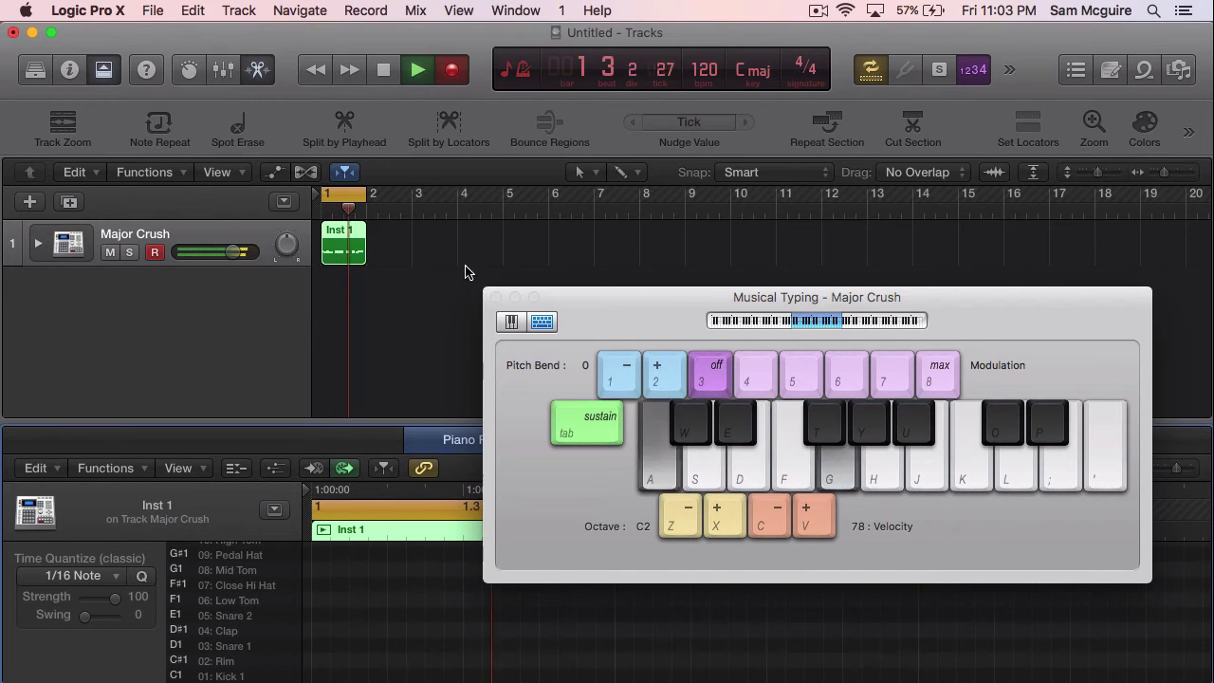
{"action": "key", "text": "a"}
{"action": "key", "text": "g"}
{"action": "left_click", "coordinate": [497, 298]}
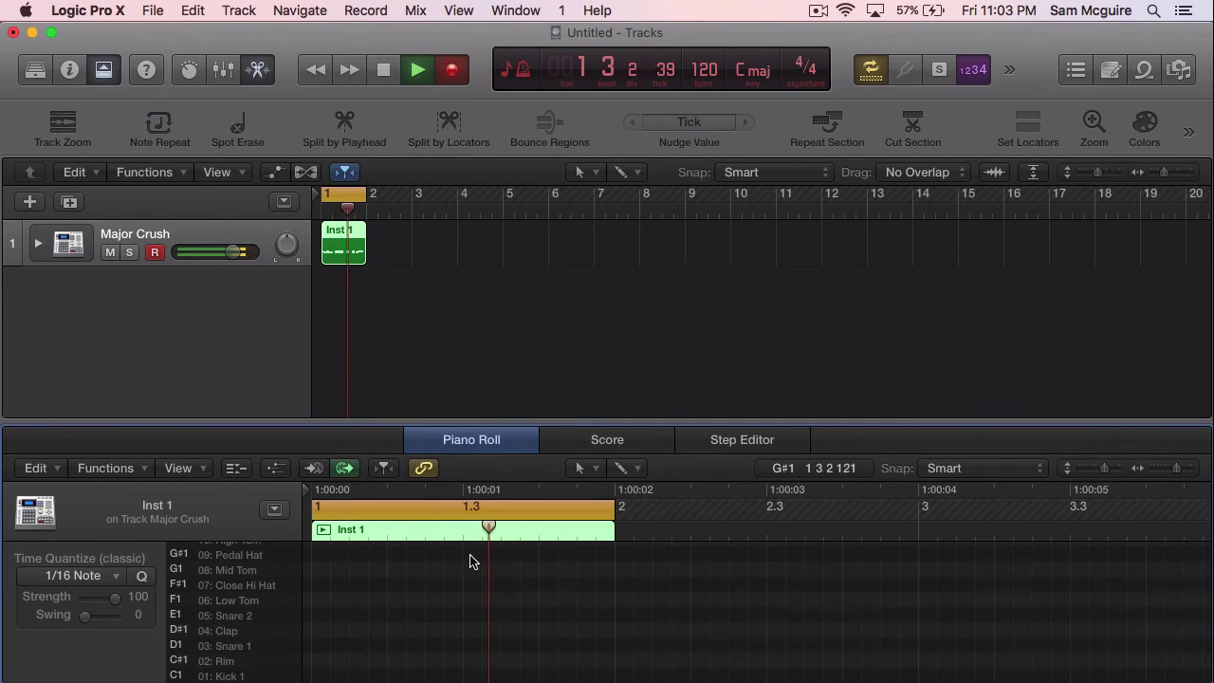
Step: Stop playback and enlarge the Piano Roll to show the recorded percussion notes
{"action": "key", "text": "space"}
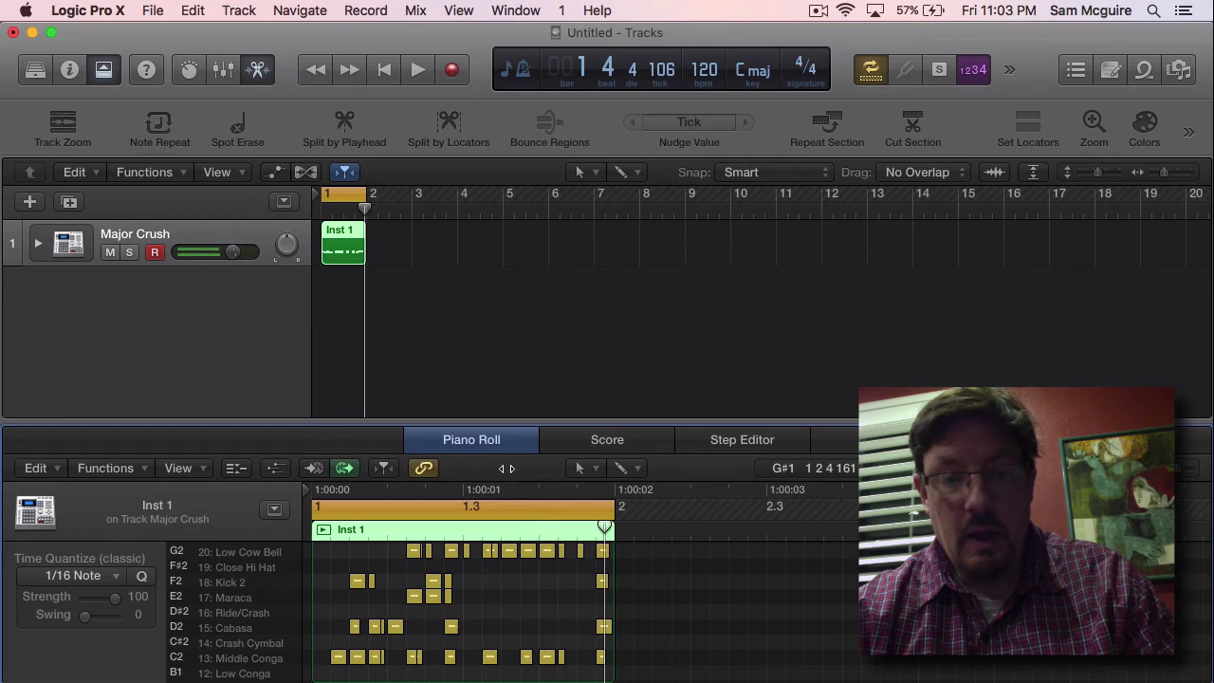
{"action": "left_click_drag", "start_coordinate": [500, 426], "coordinate": [507, 251]}
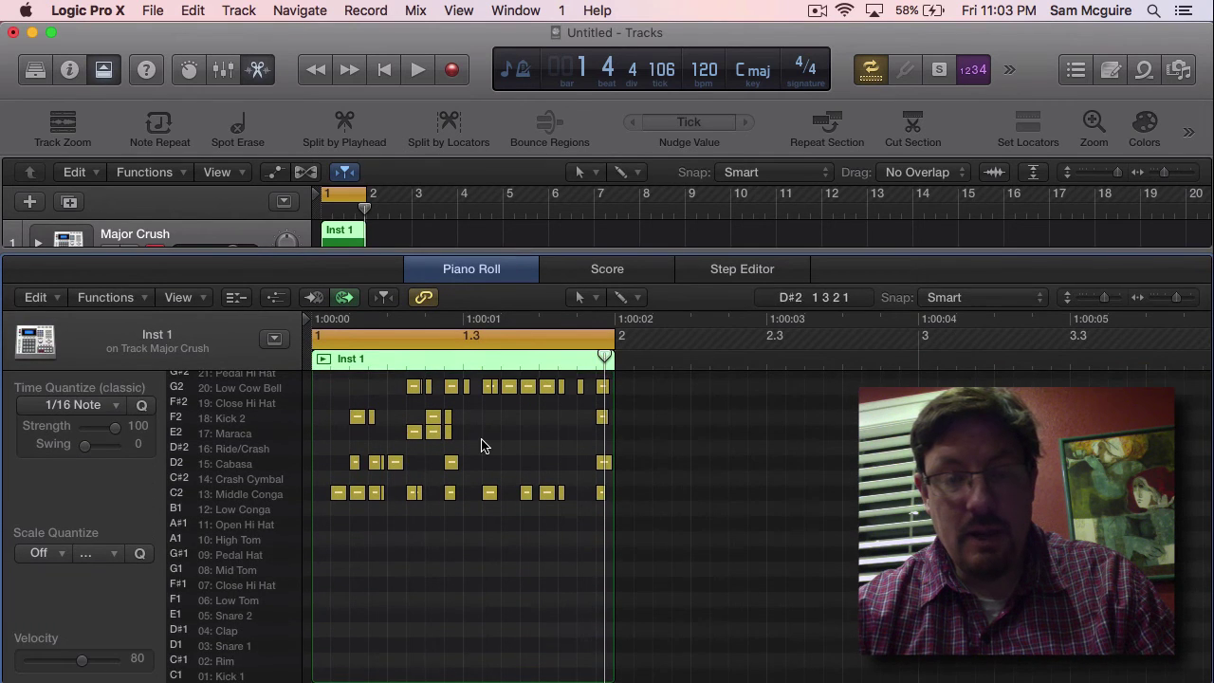
{"action": "scroll", "coordinate": [482, 444], "scroll_direction": "up", "scroll_amount": 6}
{"action": "scroll", "coordinate": [481, 446], "scroll_direction": "up", "scroll_amount": 2}
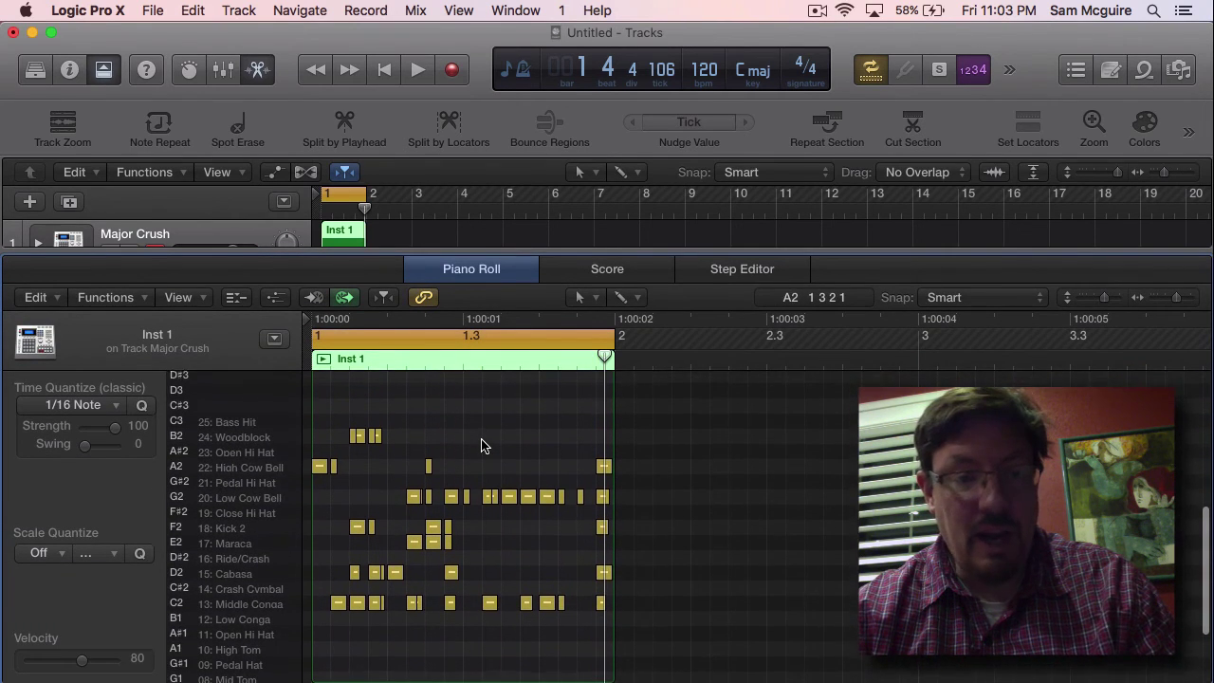